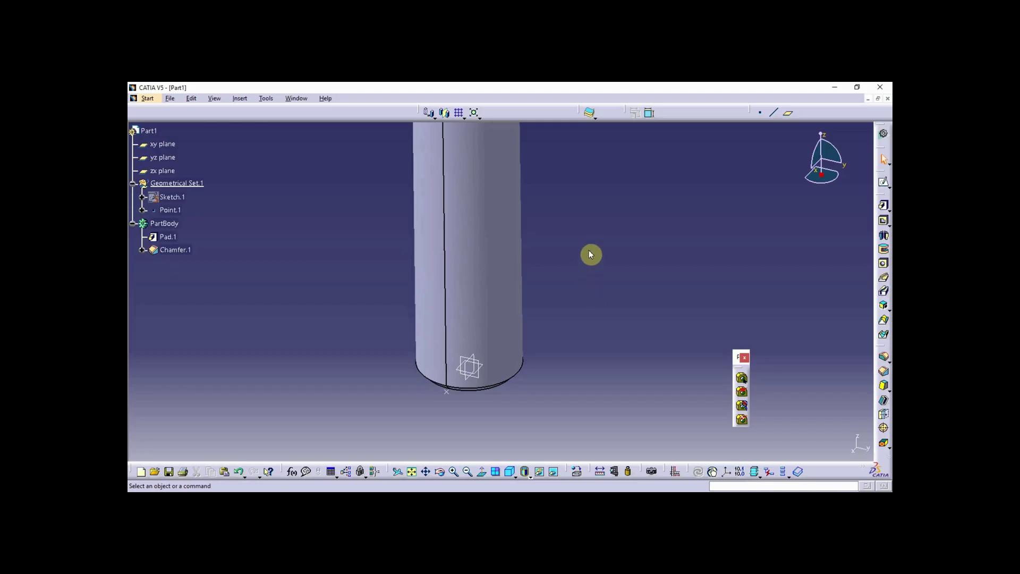
Orbit the view around the cylinder and show the Sketch.1 circle on its base.
middle_click_drag(588, 252, 555, 298)
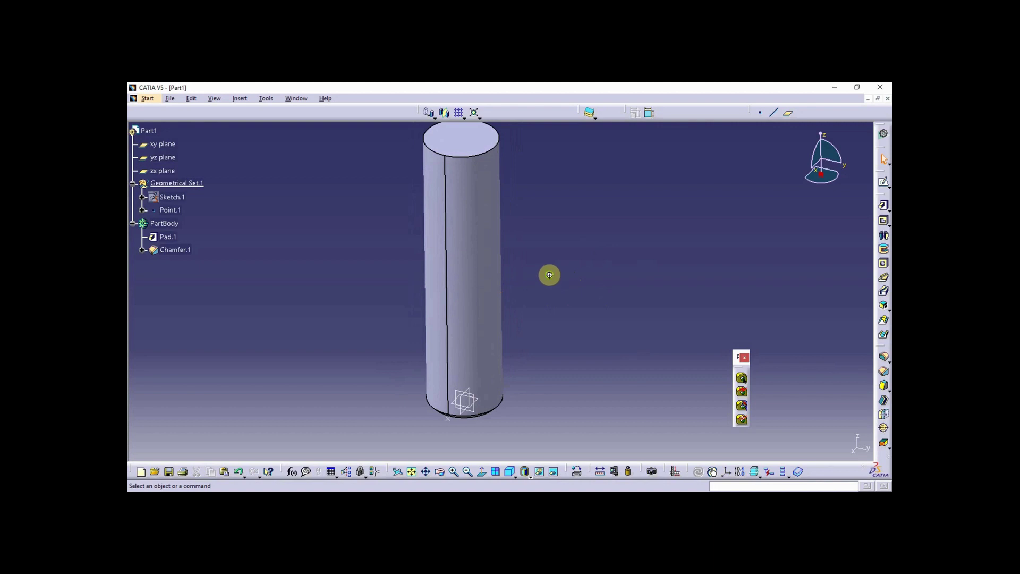
mouse_move(549, 273)
middle_mouse_down()
mouse_move(540, 257)
mouse_move(542, 267)
middle_mouse_up()
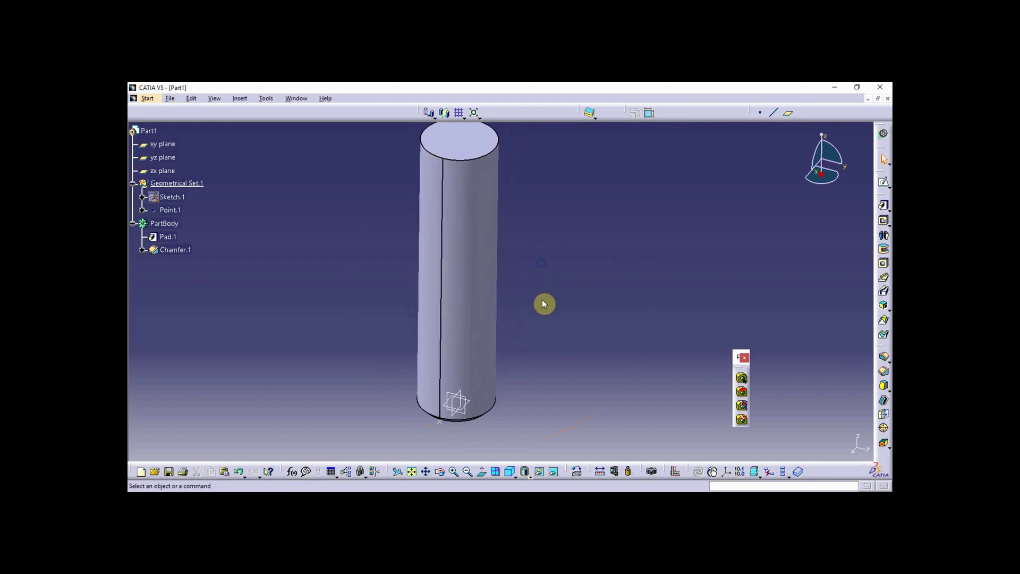
middle_click_drag(542, 330, 537, 335)
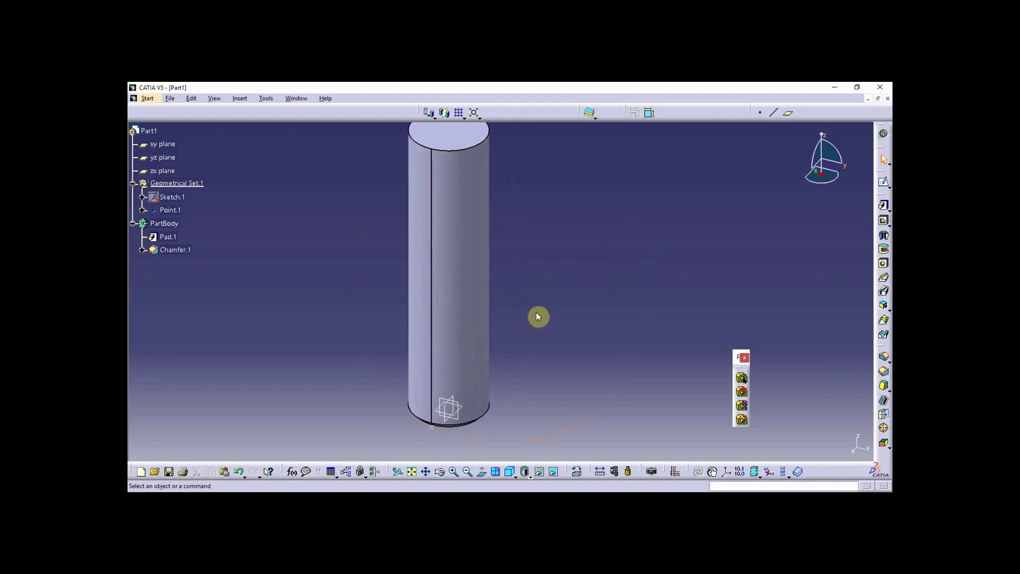
mouse_move(534, 316)
middle_mouse_down()
mouse_move(528, 305)
mouse_move(527, 314)
middle_mouse_up()
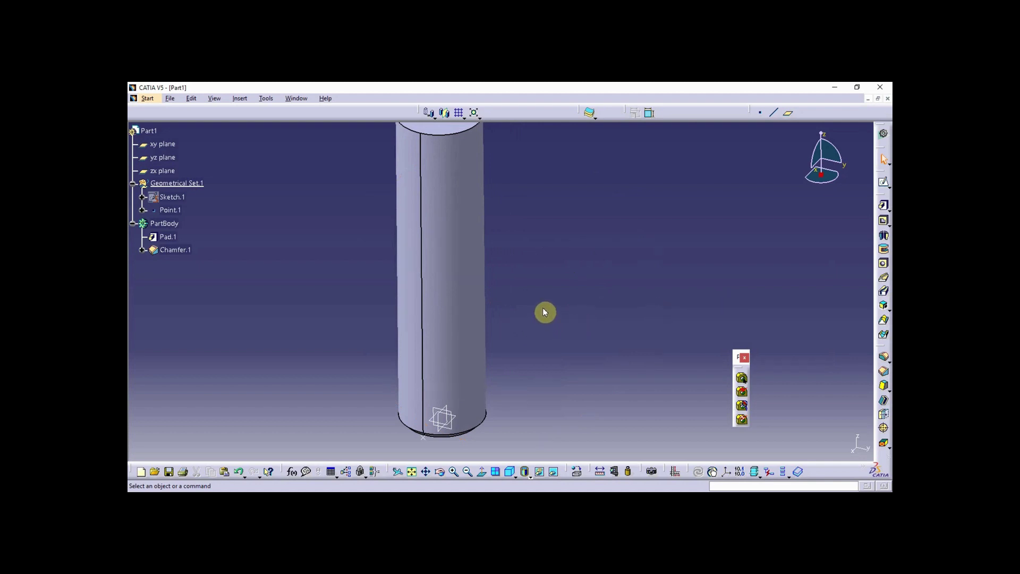
middle_click_drag(544, 312, 540, 310)
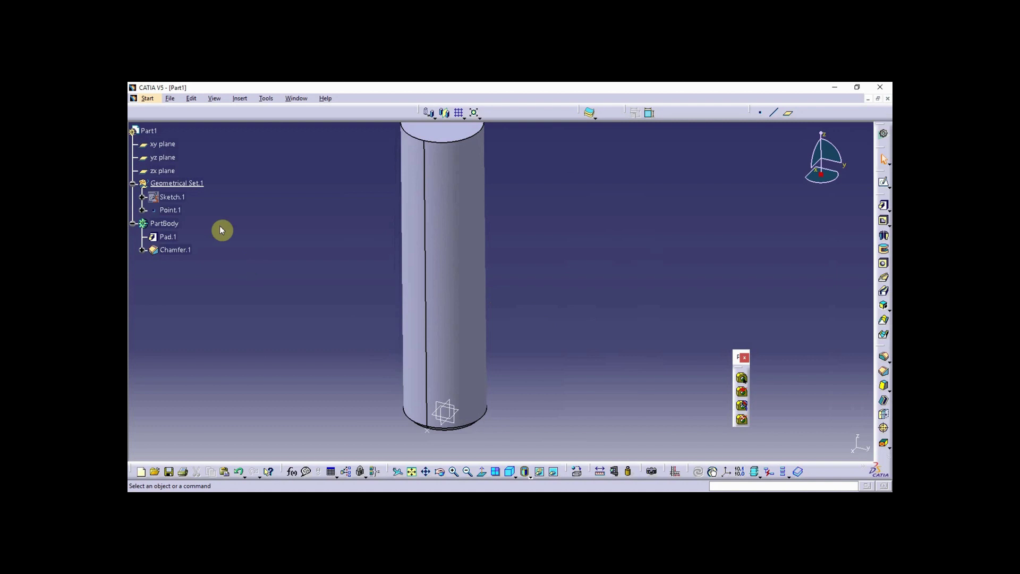
right_click(177, 196)
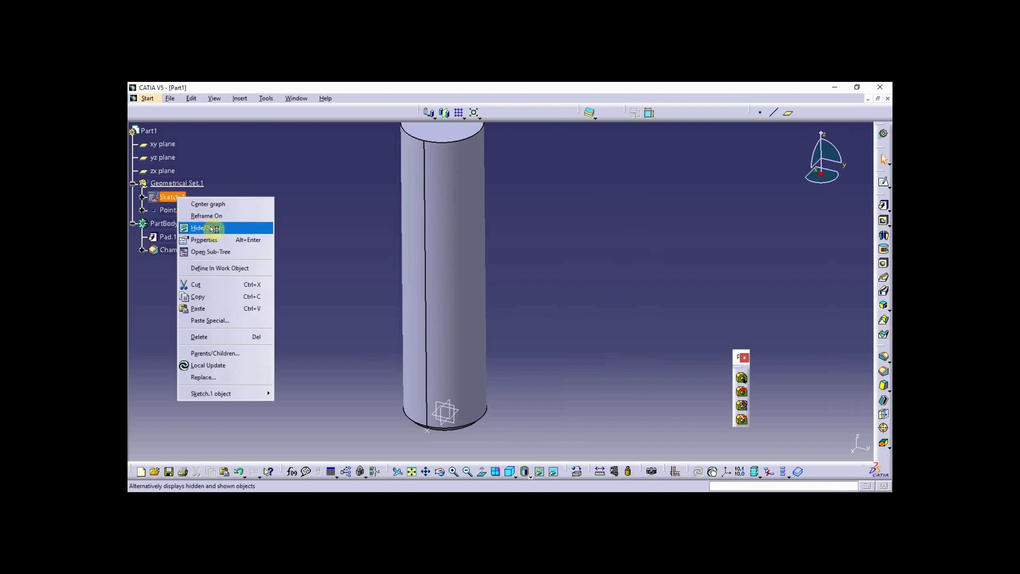
left_click(210, 226)
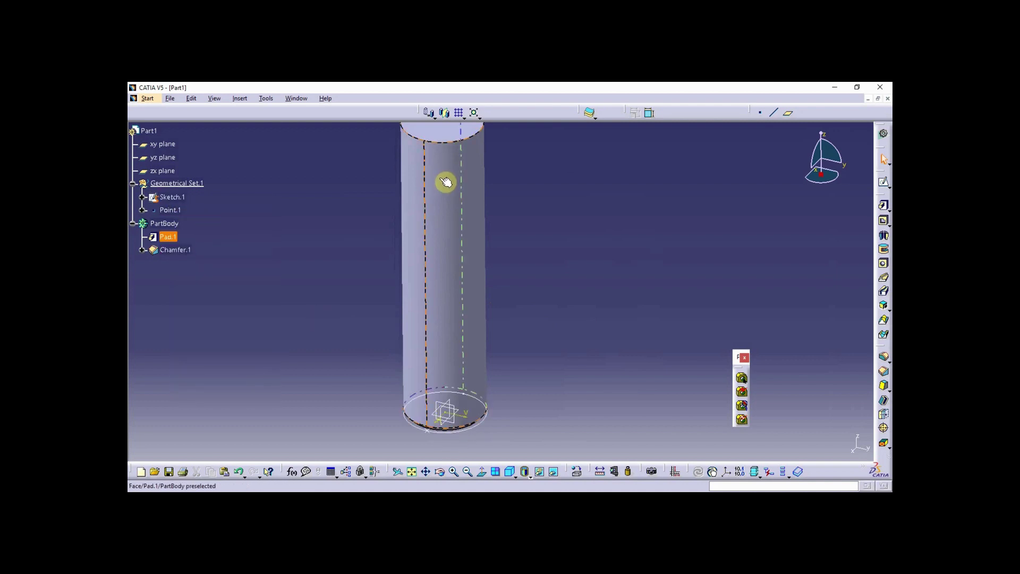
left_click(319, 219)
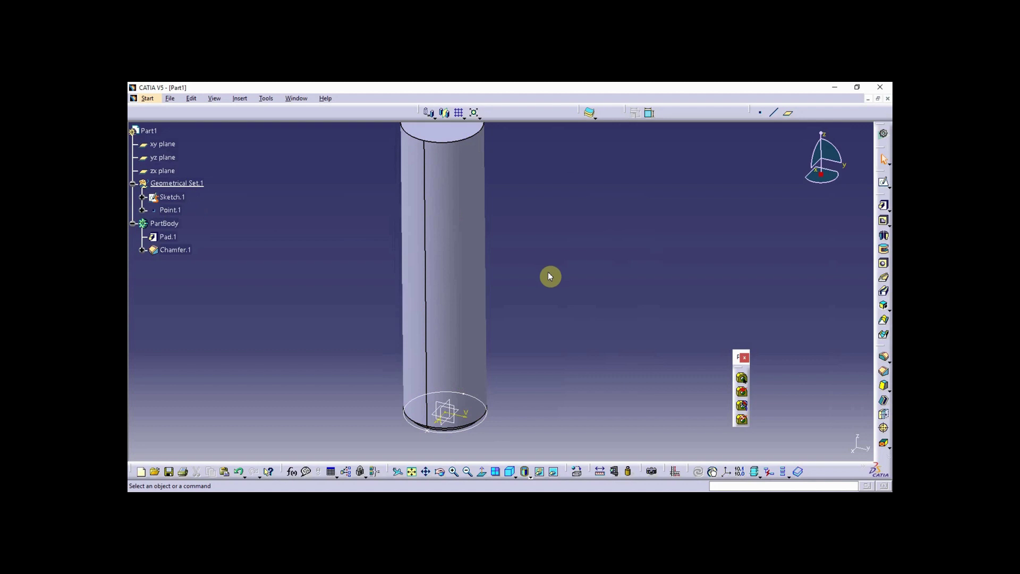
Inspect Pad.1 and Chamfer.1 in the tree, then hide Sketch.1 again.
middle_click_drag(340, 288, 328, 294)
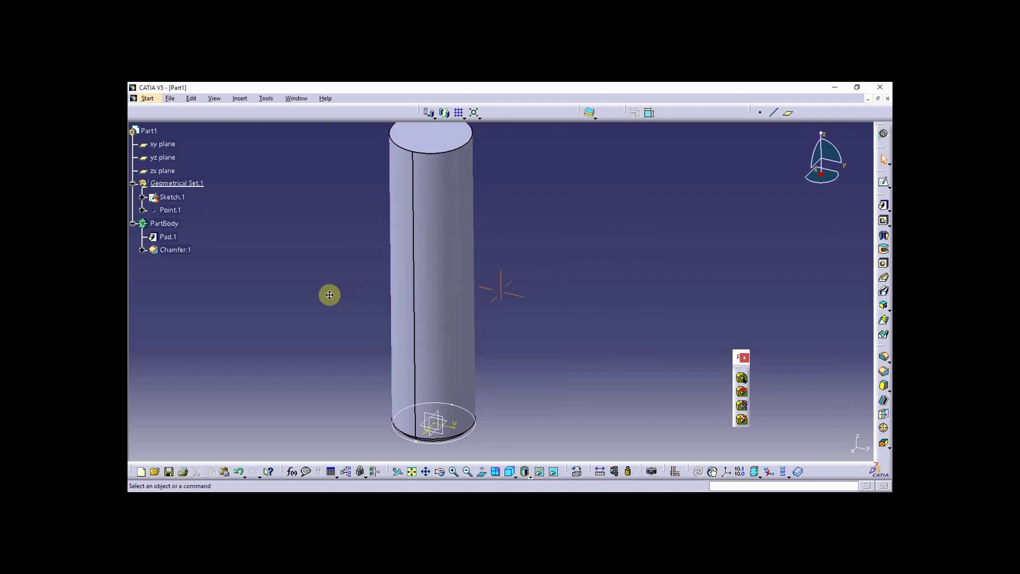
left_click(168, 237)
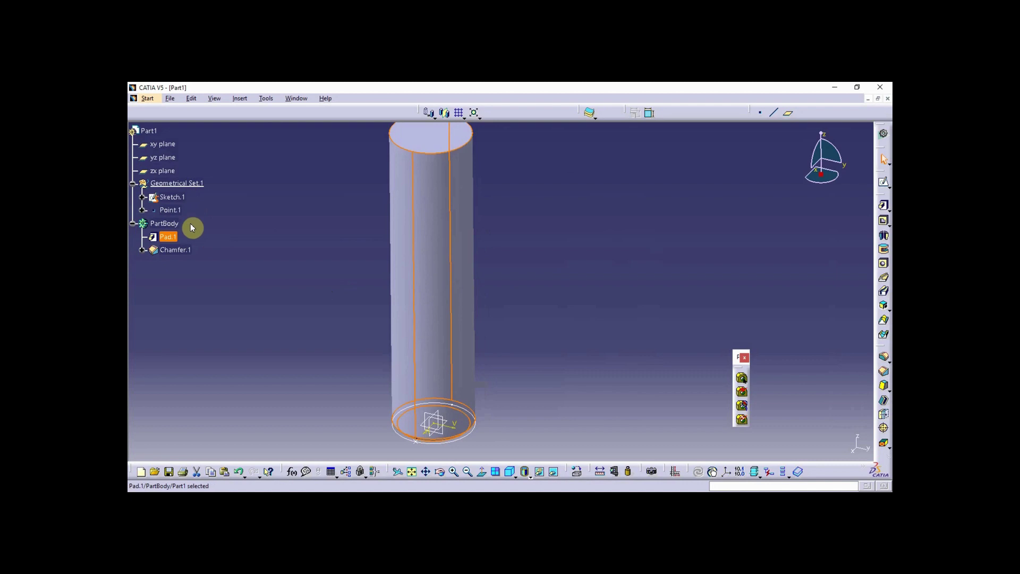
left_click(207, 237)
left_click(184, 254)
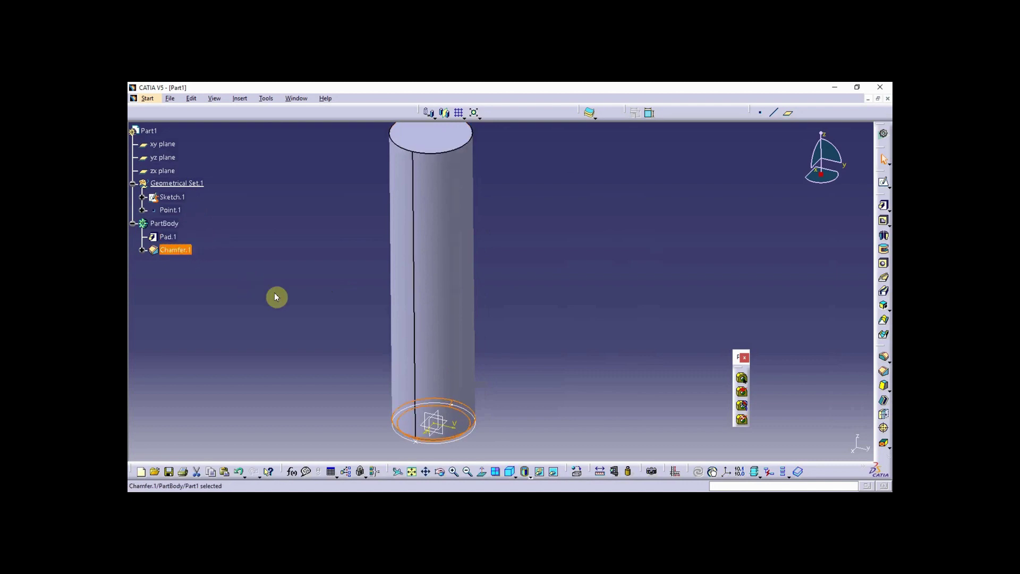
middle_click(275, 296)
left_click(256, 261)
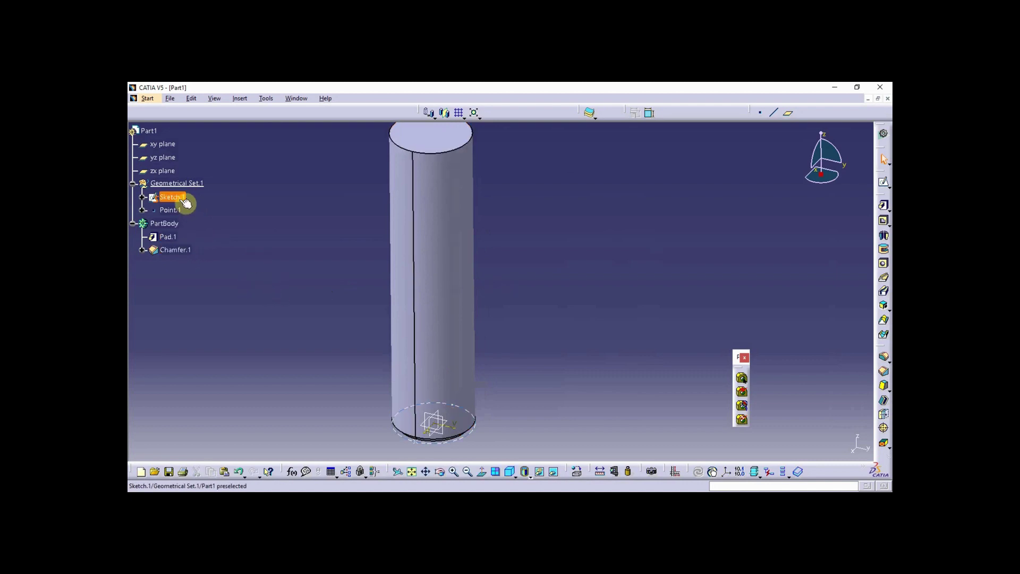
right_click(178, 198)
left_click(218, 230)
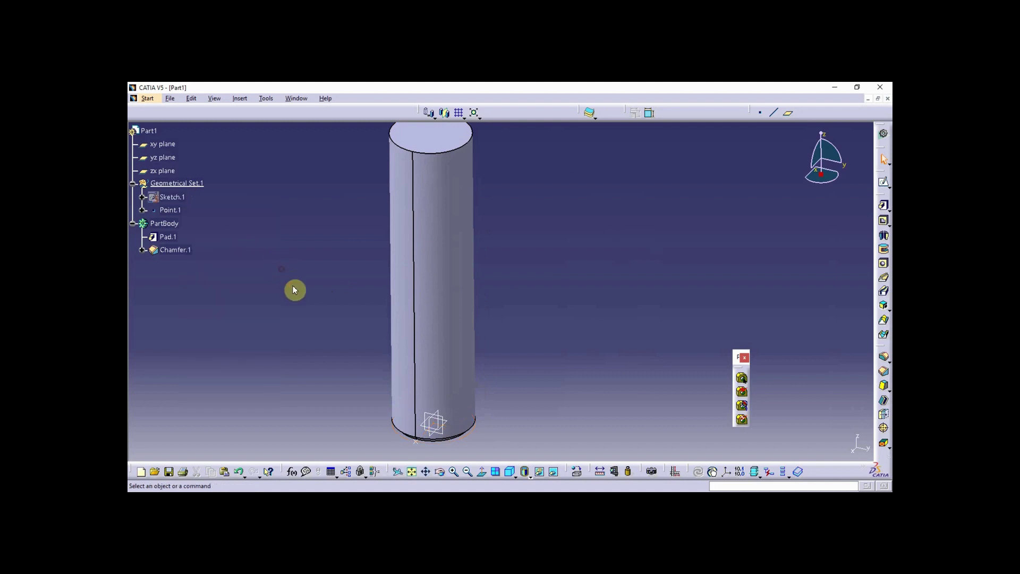
middle_click_drag(294, 289, 304, 309)
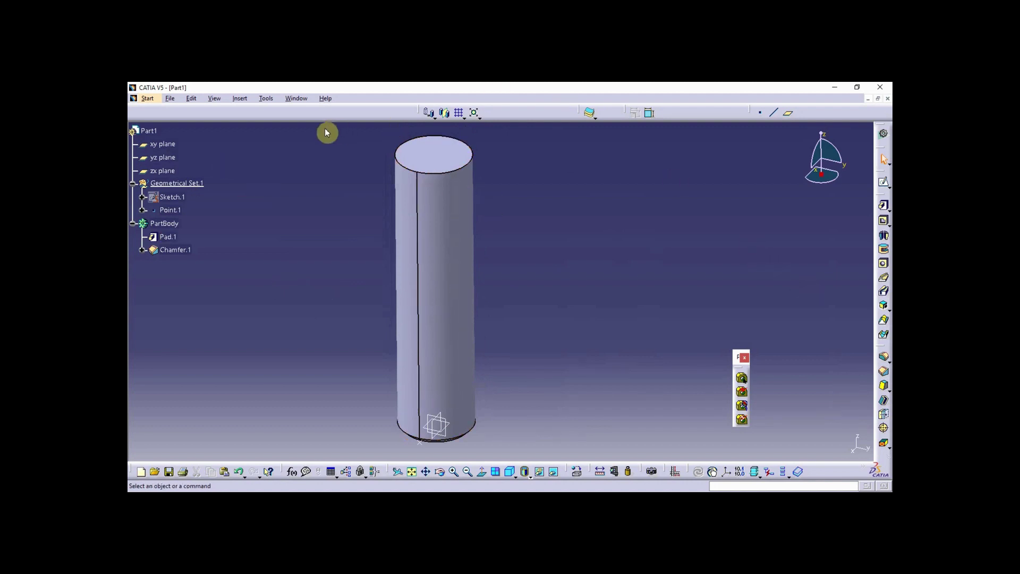
Switch to the Generative Shape Design workbench.
left_click(149, 99)
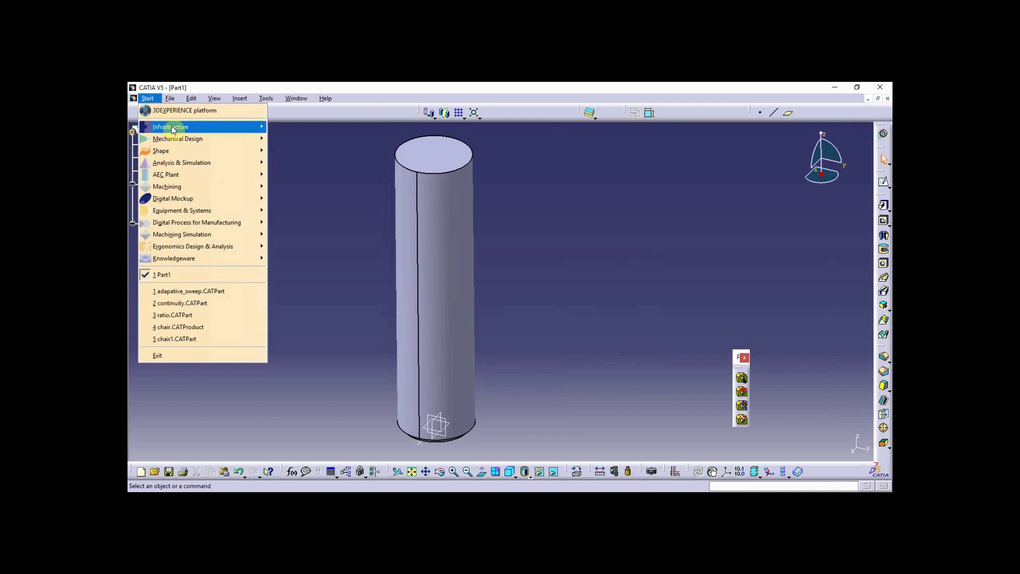
mouse_move(196, 143)
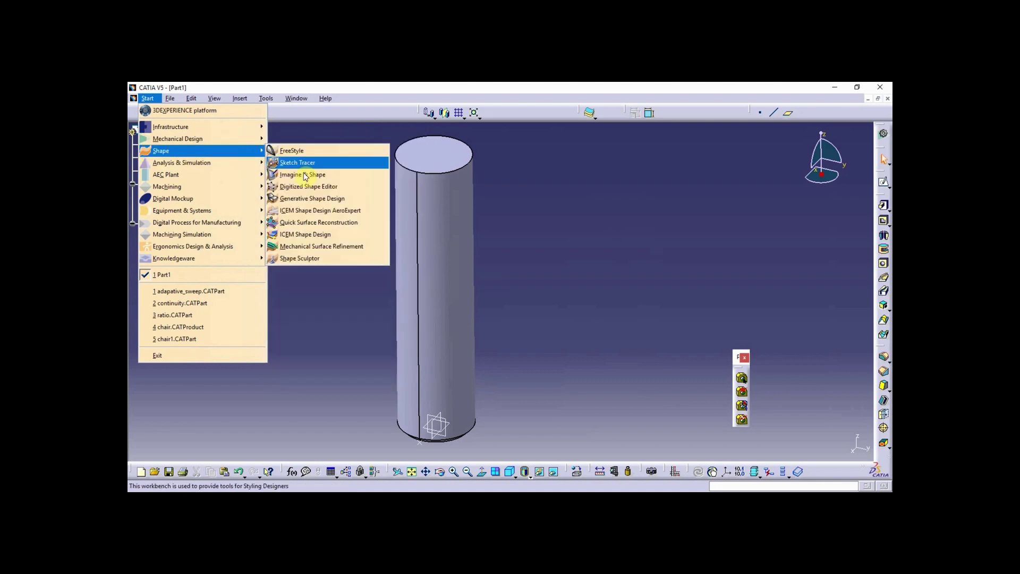
left_click(323, 199)
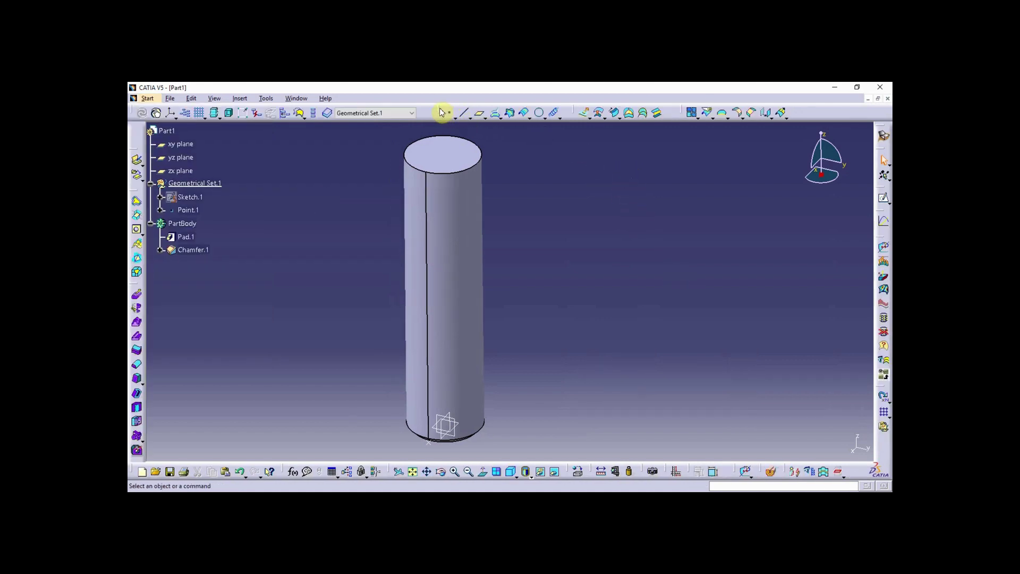
Open the Spline flyout on the Wireframe toolbar, backing out of an unwanted spline.
left_click(562, 118)
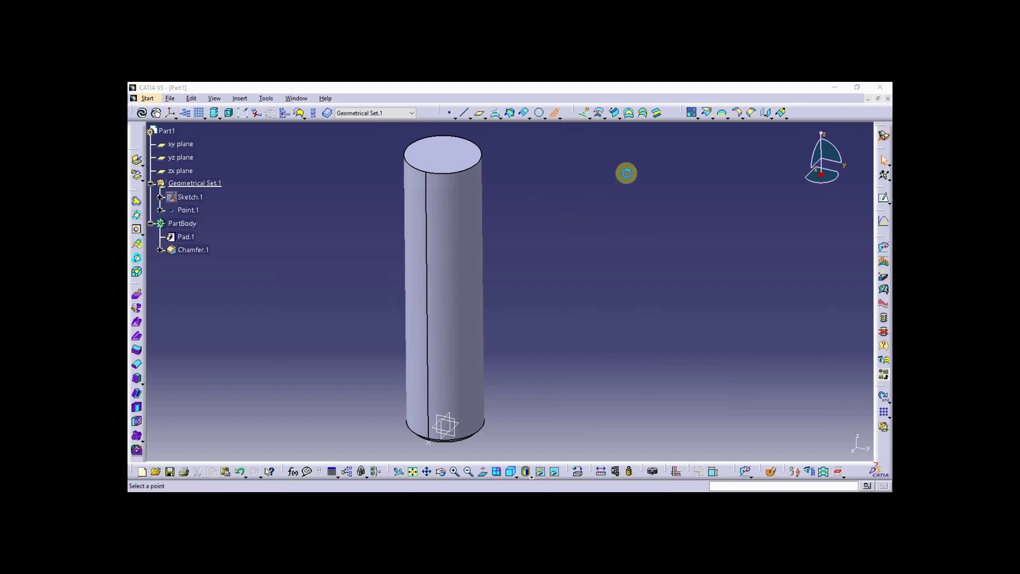
left_click(746, 330)
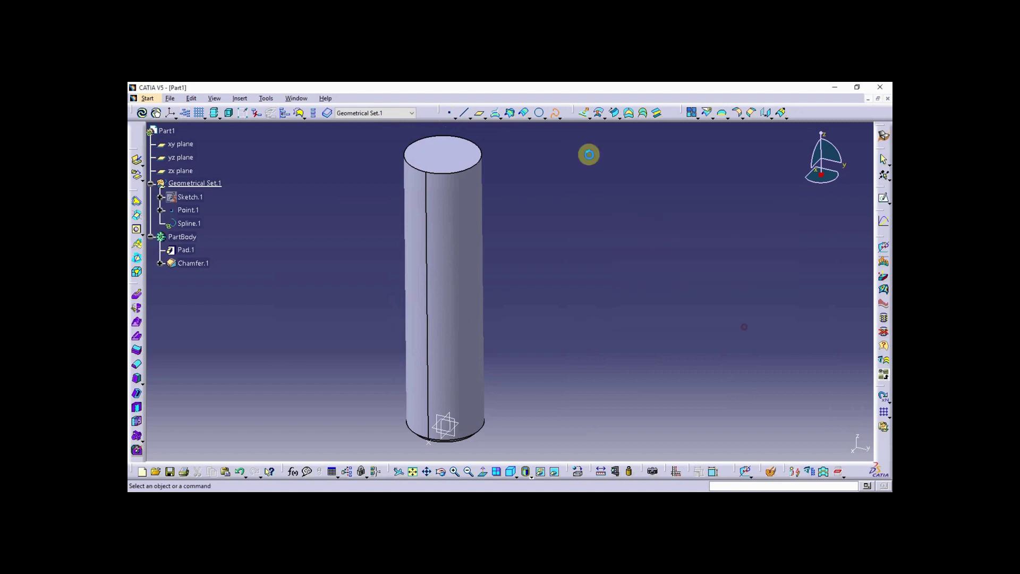
left_click(558, 118)
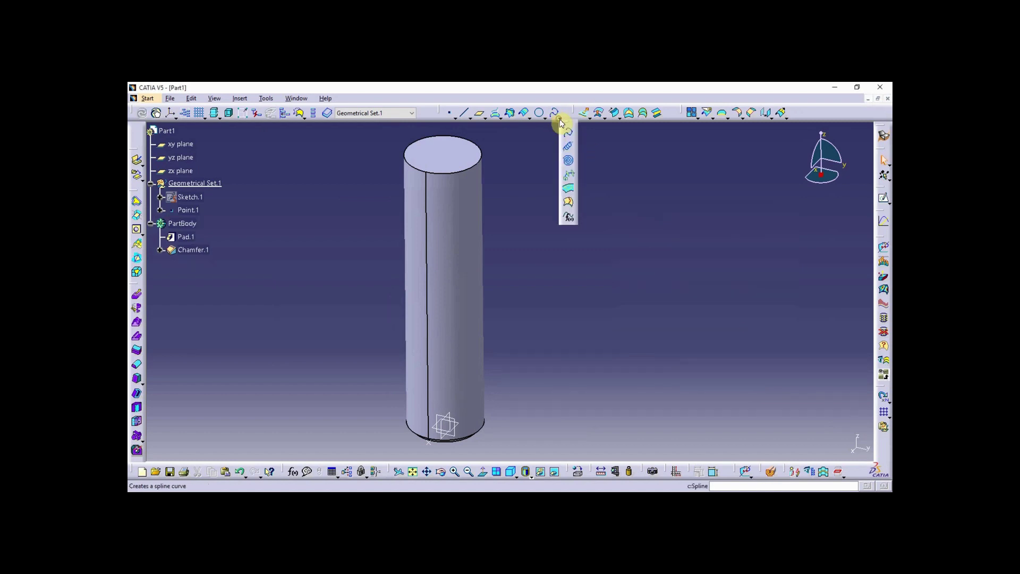
Start a helix and set its type to Height and Pitch.
left_click(569, 149)
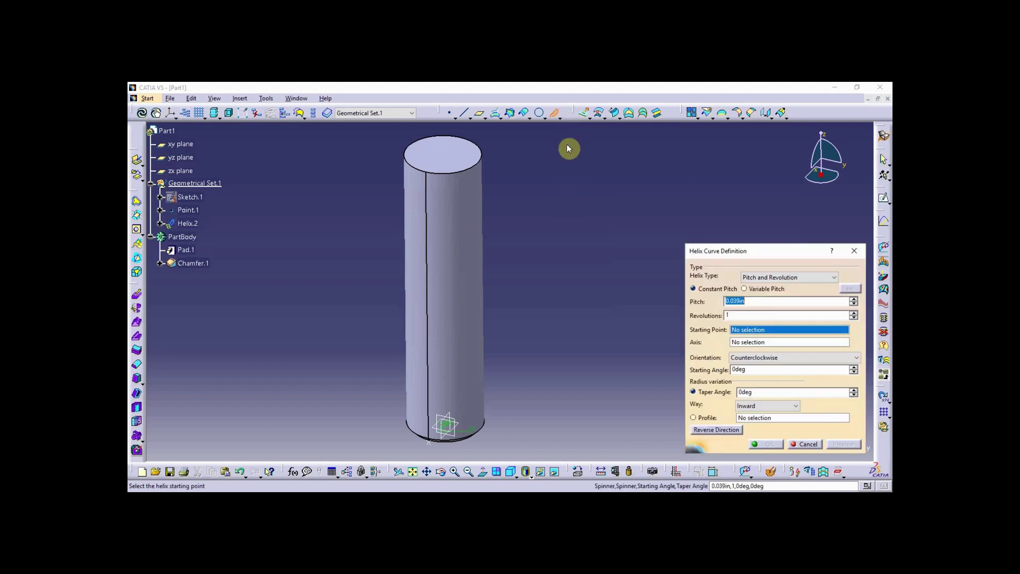
middle_click_drag(558, 310, 562, 295)
left_click_drag(731, 254, 654, 202)
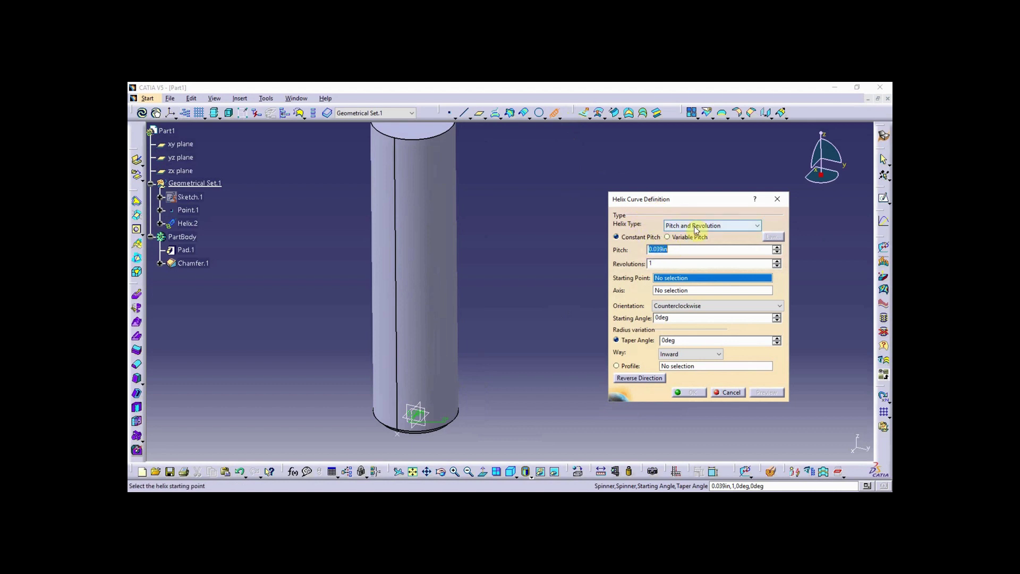
left_click(697, 227)
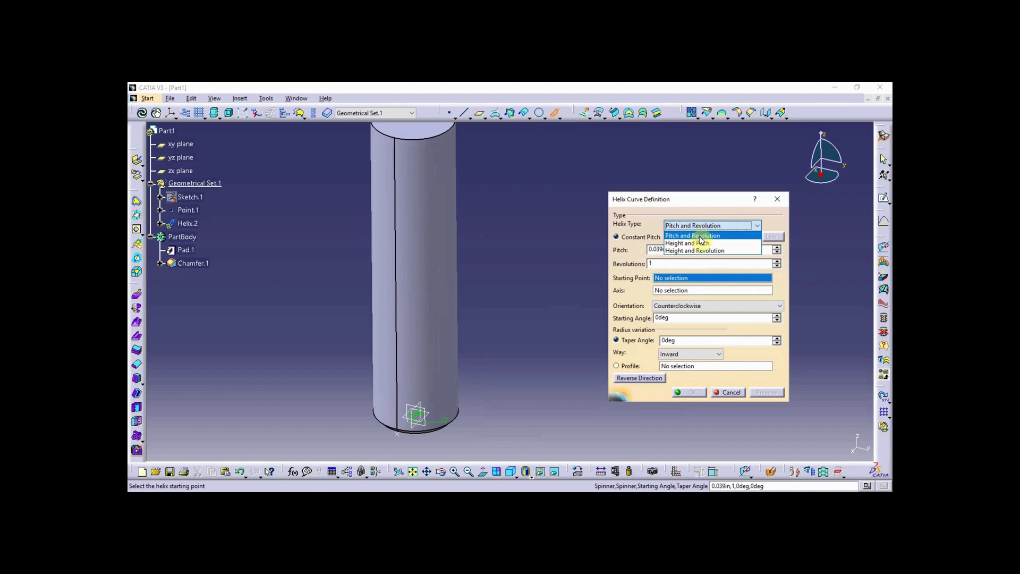
left_click(701, 243)
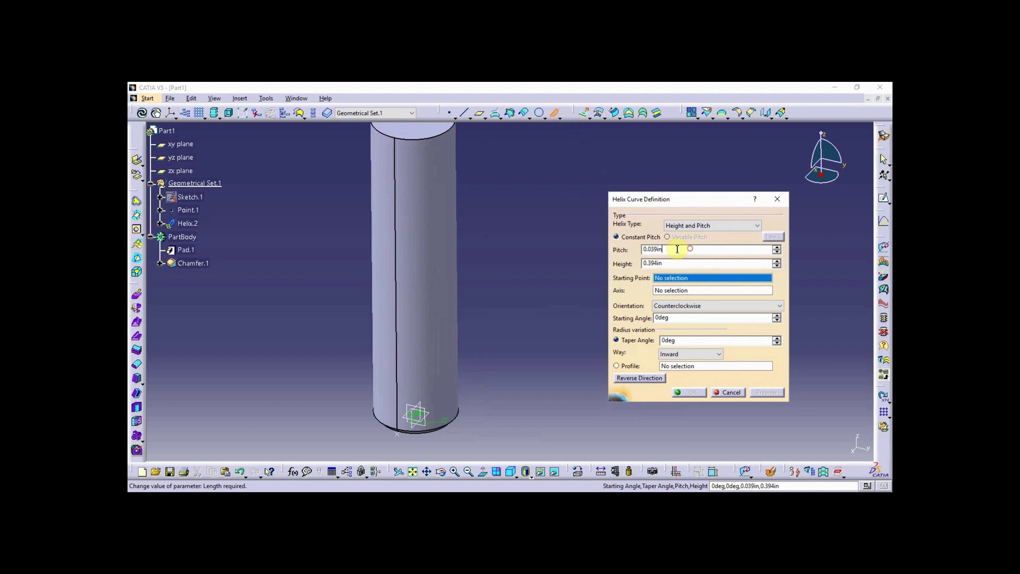
Enter a 0.125in pitch and a 3in height for the helix.
left_click_drag(677, 249, 625, 246)
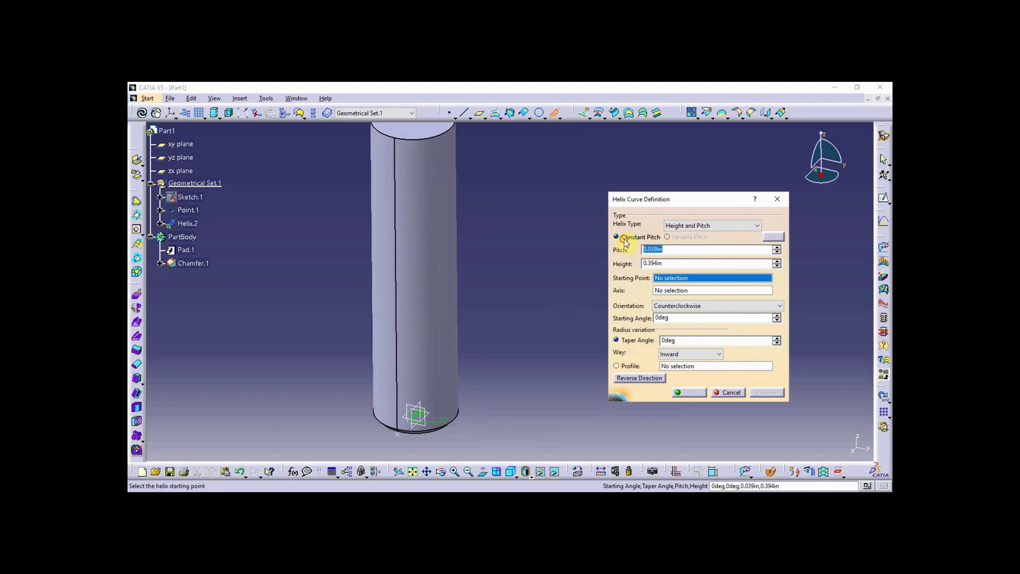
left_click(625, 240)
left_click_drag(680, 249, 621, 256)
type(".125")
key("Return")
key("Tab")
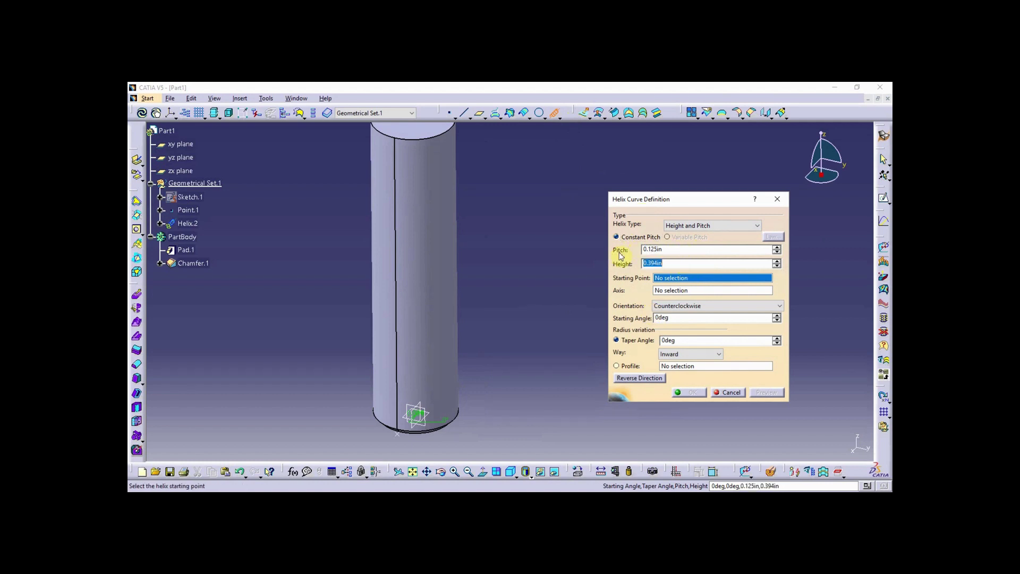
type("3")
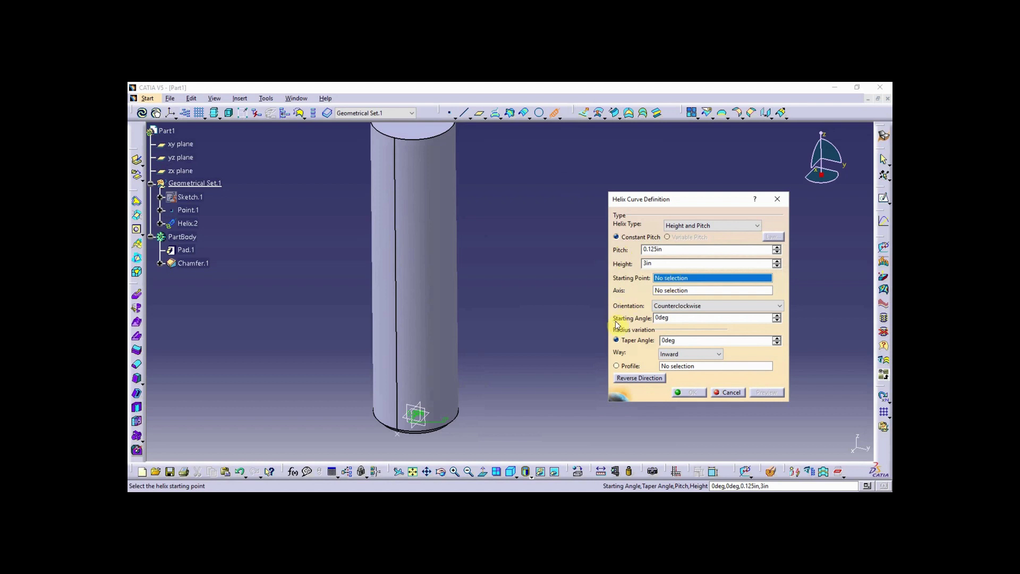
middle_click_drag(574, 359, 558, 327)
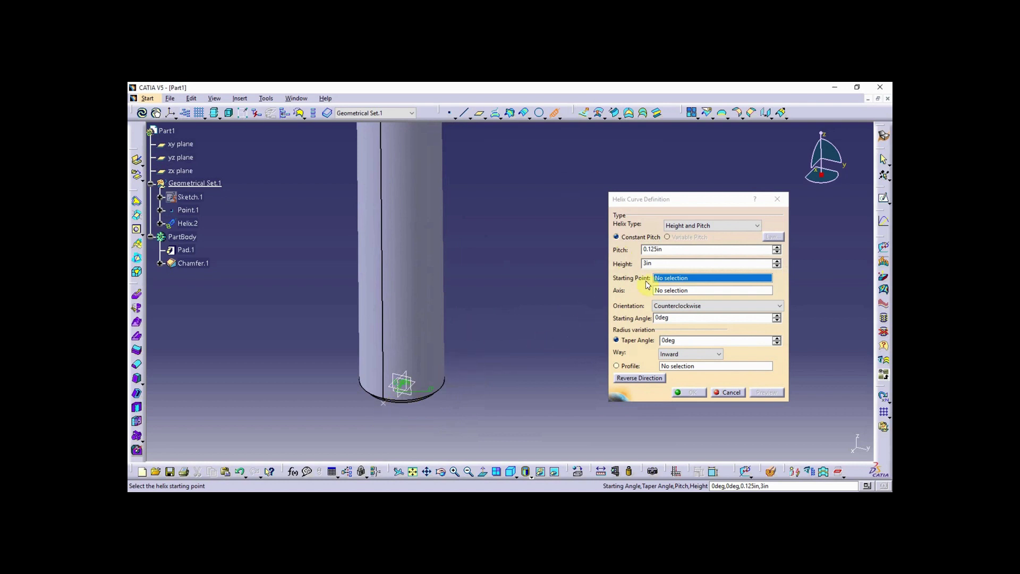
left_click(663, 280)
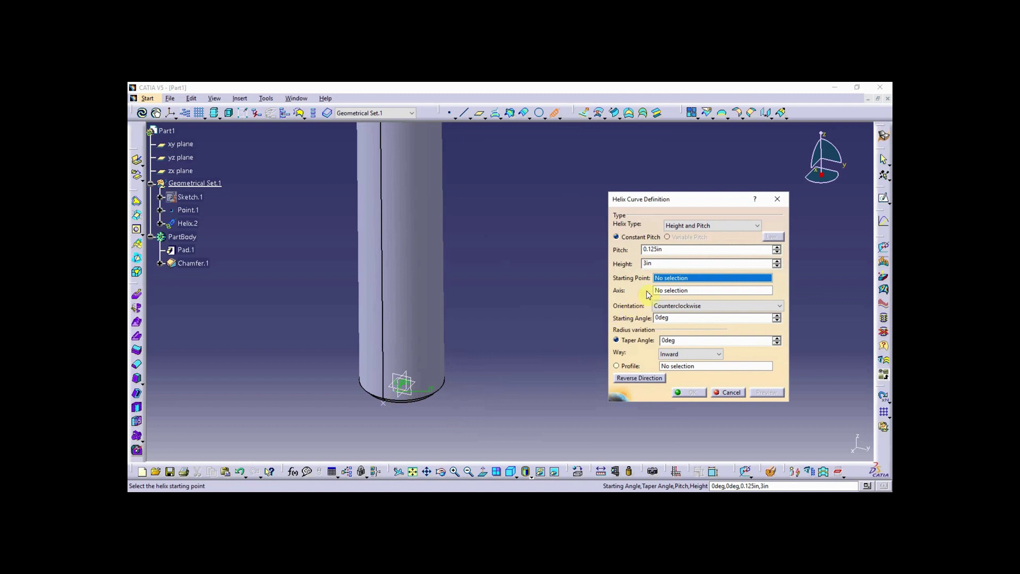
Use Point.1 as the helix starting point and the Z Axis as its axis.
right_click(668, 282)
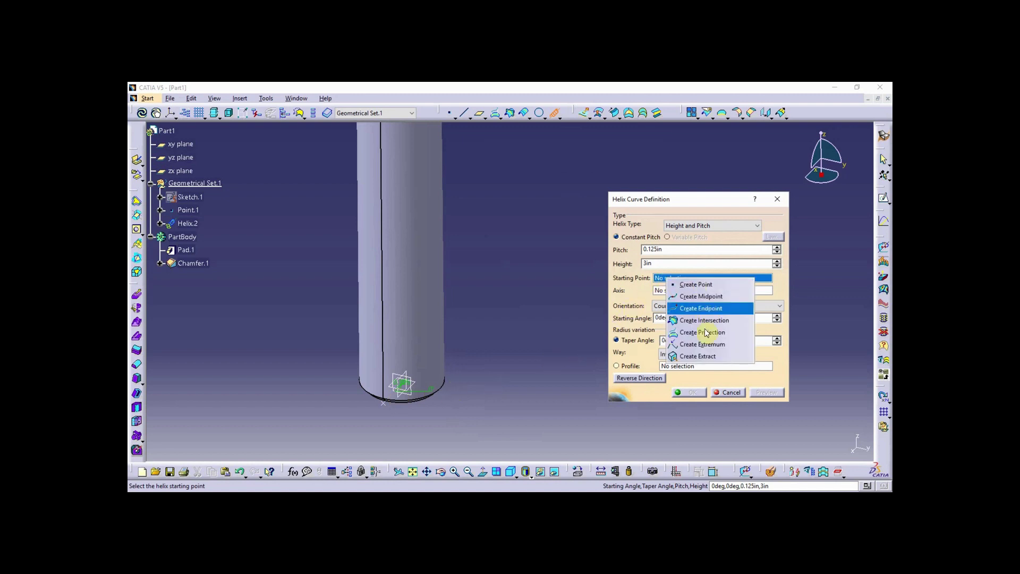
left_click(659, 277)
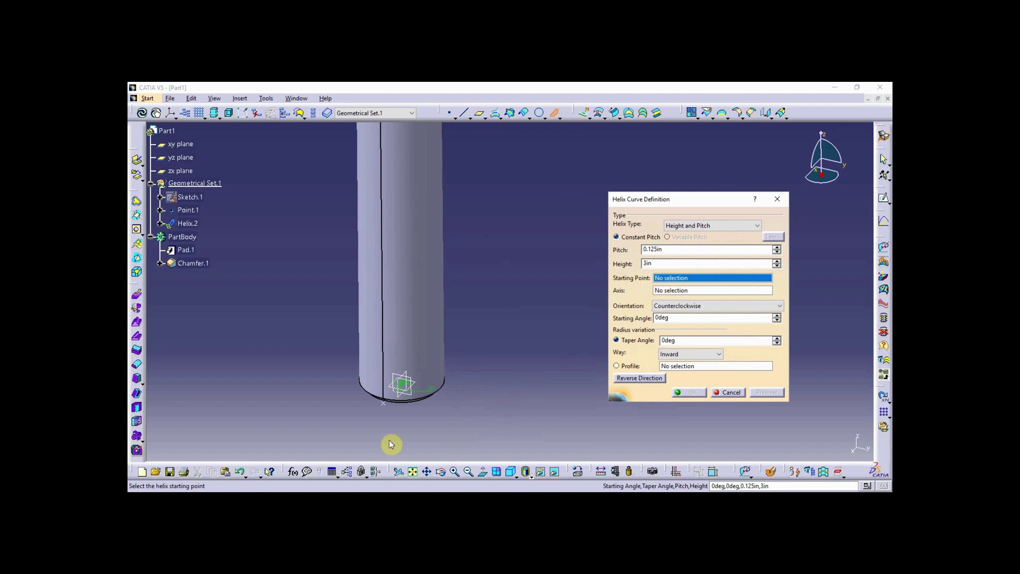
left_click(389, 408)
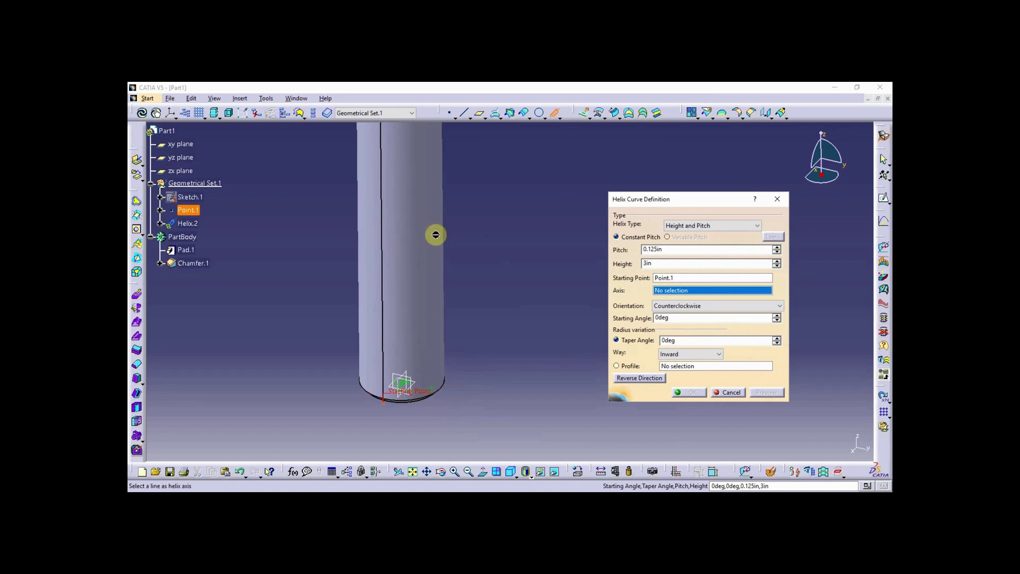
right_click(677, 295)
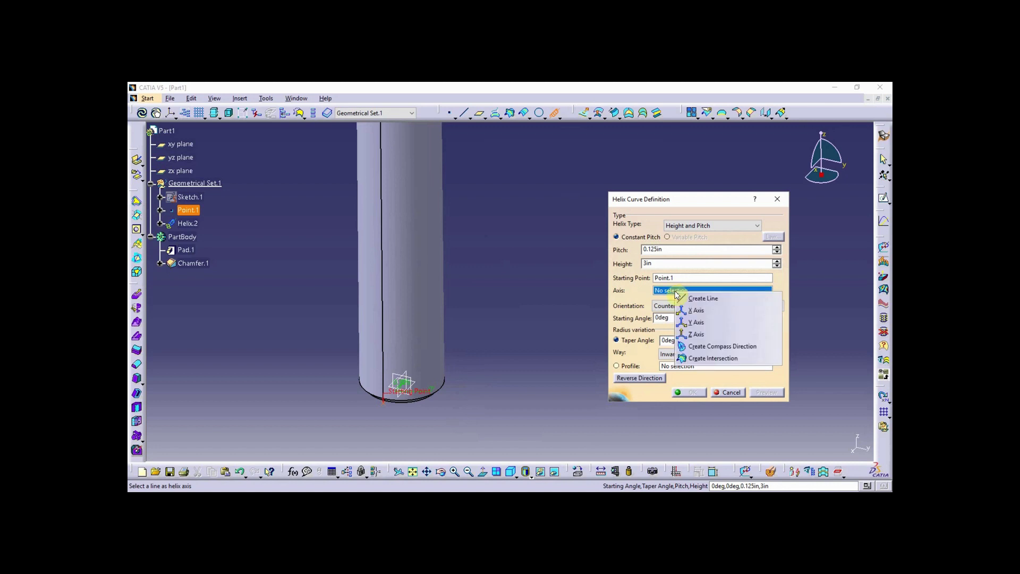
left_click(706, 334)
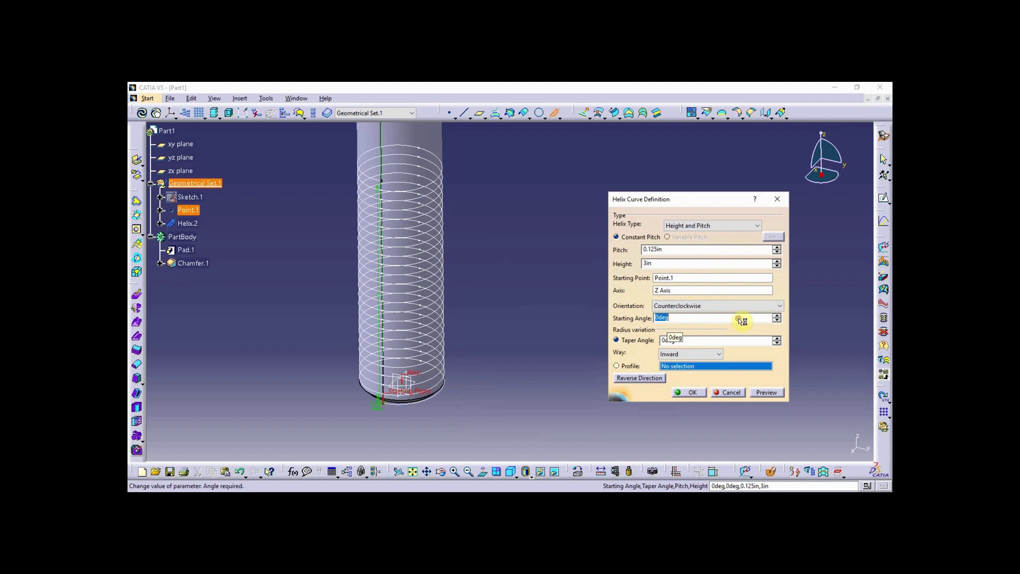
Set a -180deg starting angle and confirm Helix.2 around the cylinder.
type("180")
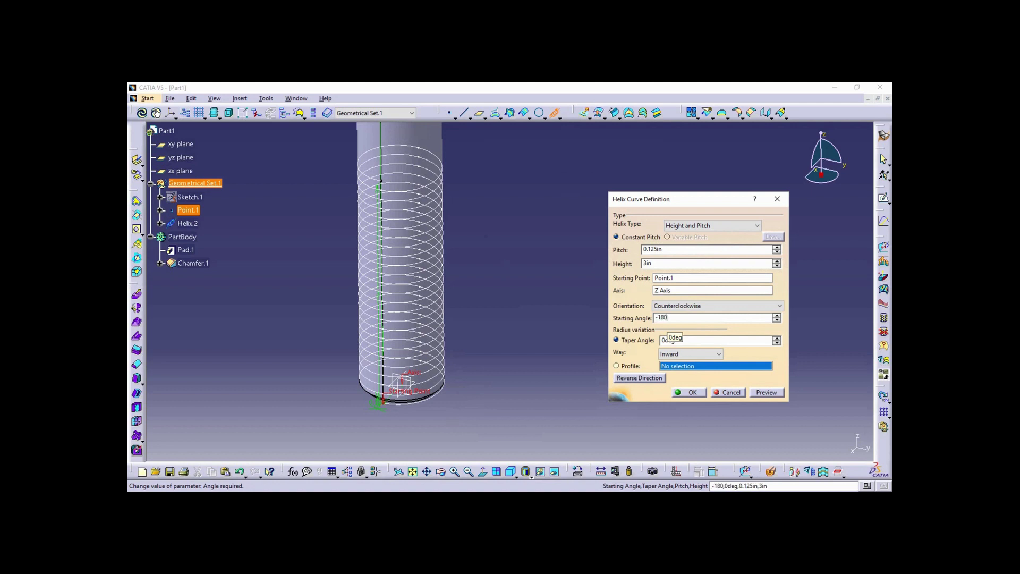
key("Tab")
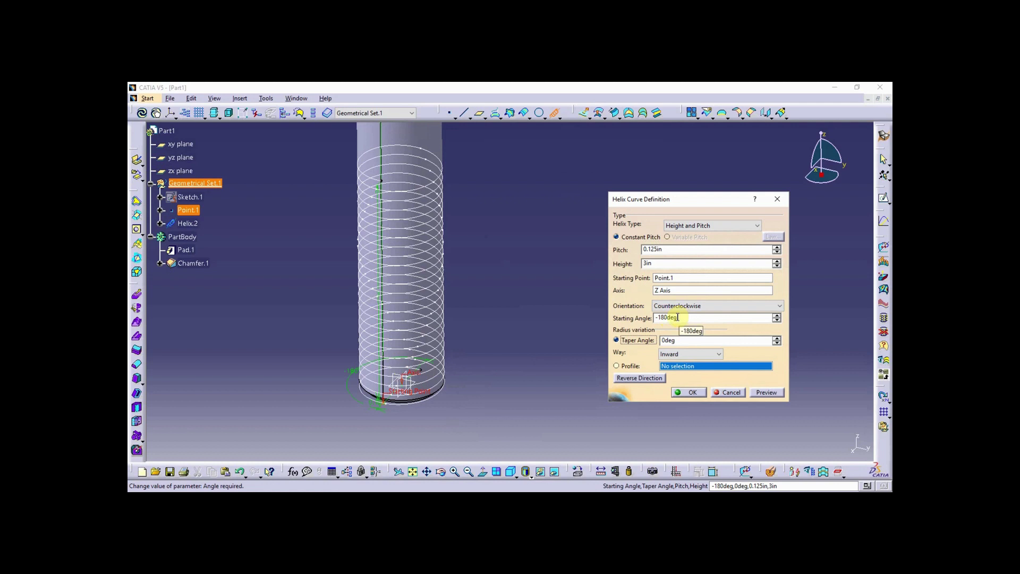
middle_click_drag(472, 412, 480, 322)
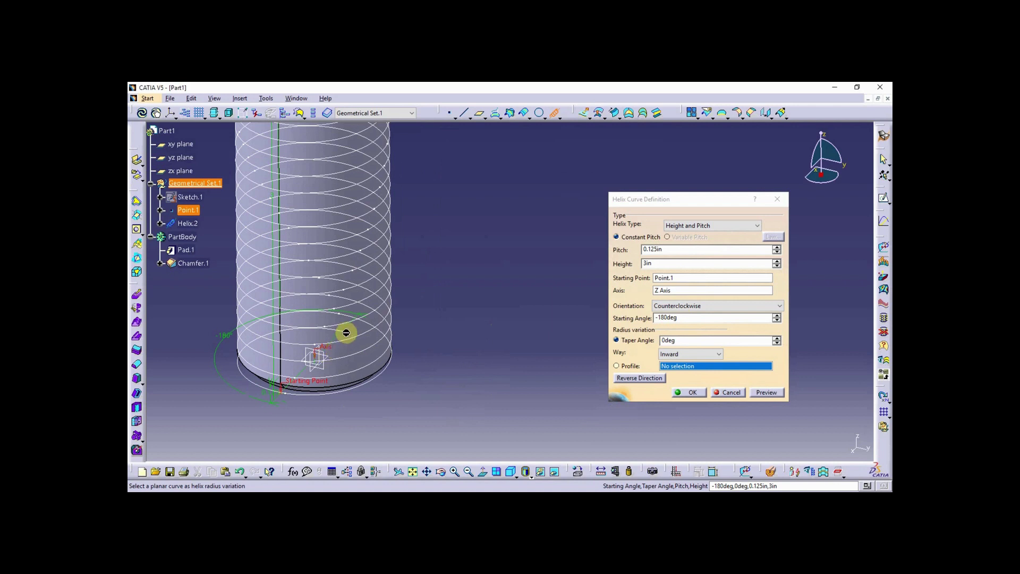
middle_click_drag(421, 325, 478, 344)
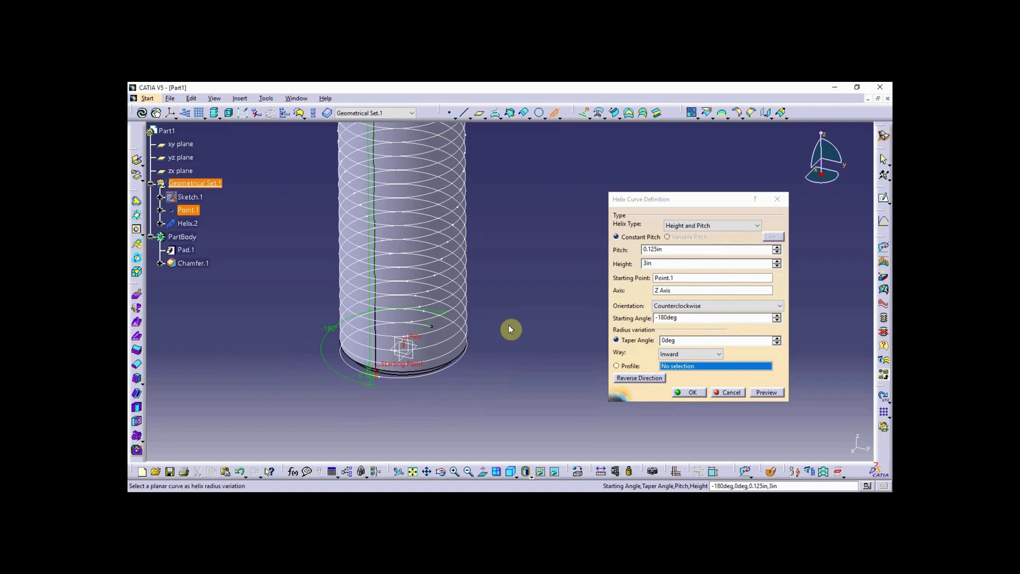
middle_click_drag(508, 321, 490, 345)
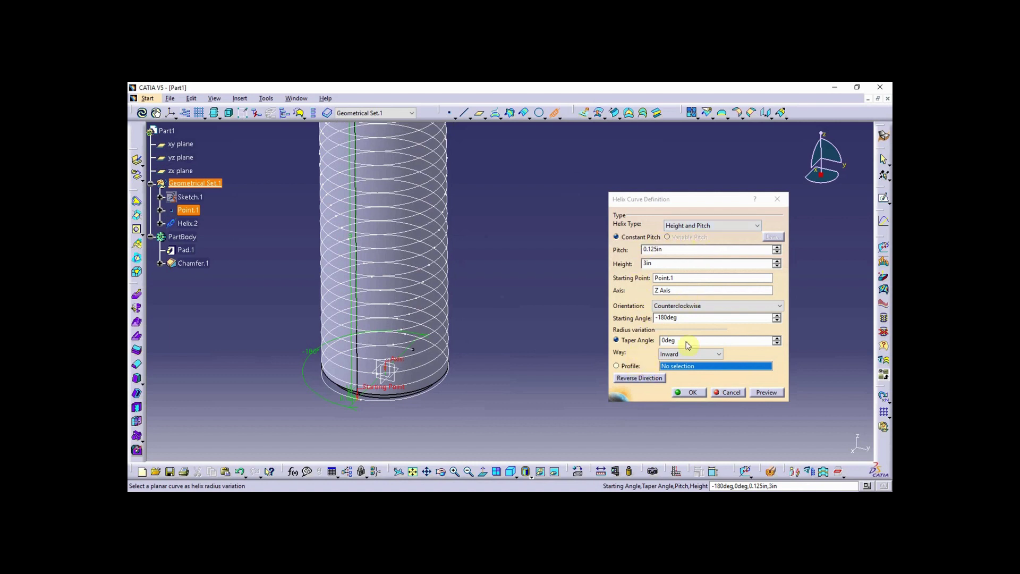
left_click(694, 392)
middle_click_drag(508, 300, 437, 360)
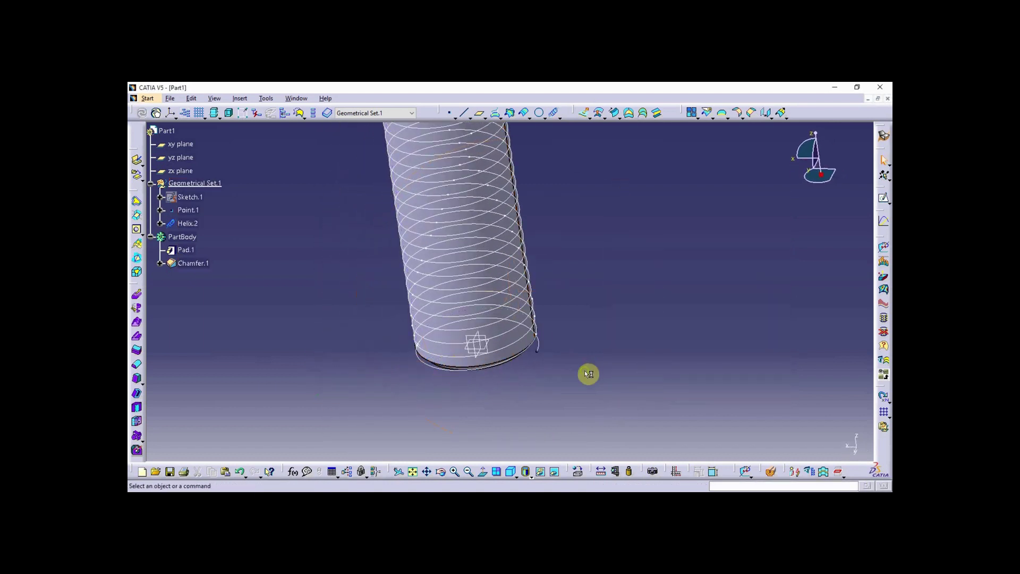
mouse_move(589, 374)
middle_mouse_down()
mouse_move(552, 381)
mouse_move(551, 344)
mouse_move(567, 407)
mouse_move(567, 376)
mouse_move(531, 392)
mouse_move(579, 364)
mouse_move(562, 371)
mouse_move(565, 353)
mouse_move(588, 379)
middle_mouse_up()
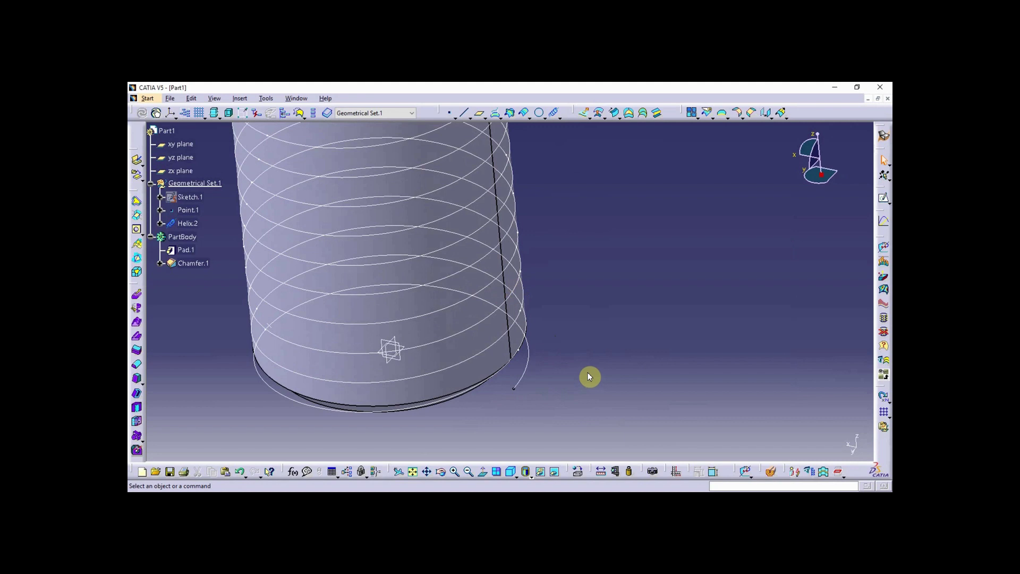
mouse_move(587, 367)
middle_mouse_down()
mouse_move(588, 357)
mouse_move(590, 366)
mouse_move(446, 412)
mouse_move(429, 405)
mouse_move(475, 411)
mouse_move(587, 356)
middle_mouse_up()
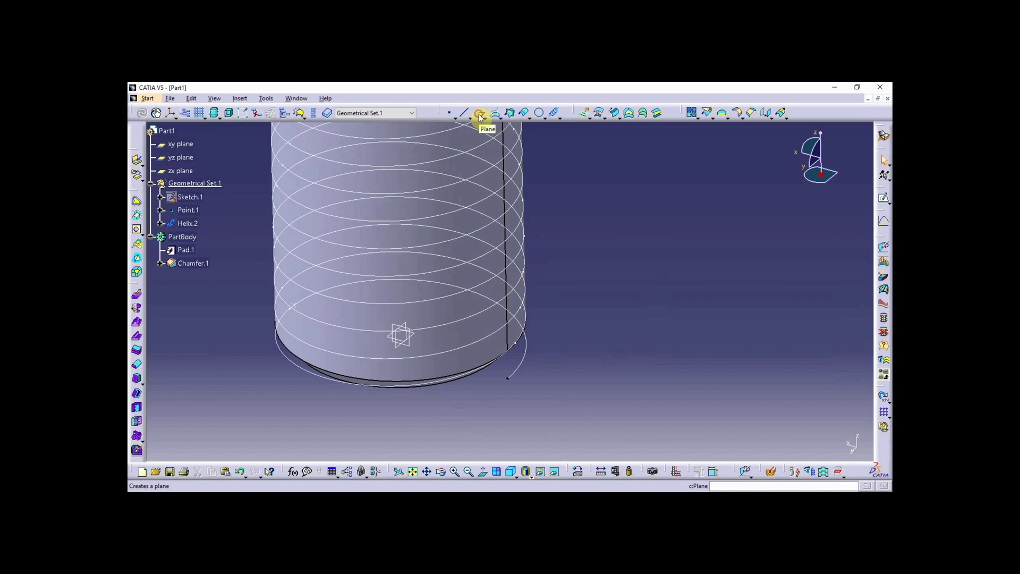
Create Plane.1 as Normal to curve, using Helix.2 and its lower end vertex.
left_click(479, 115)
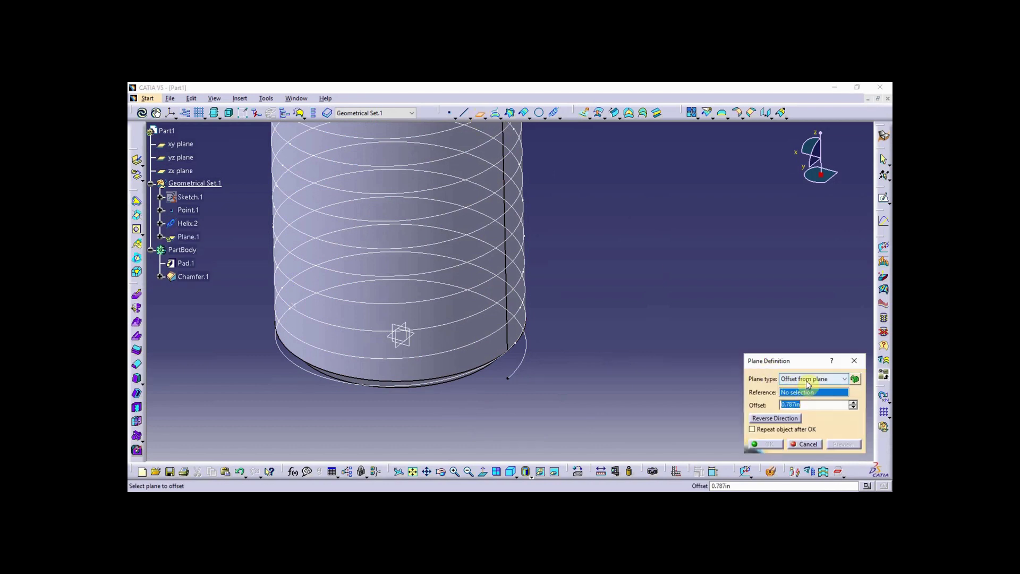
left_click(809, 379)
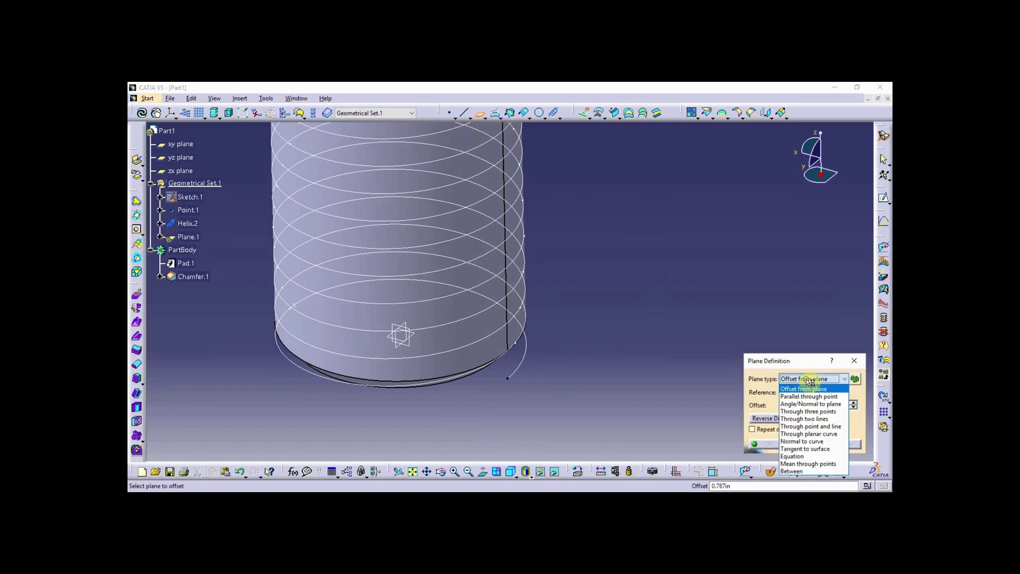
left_click(816, 442)
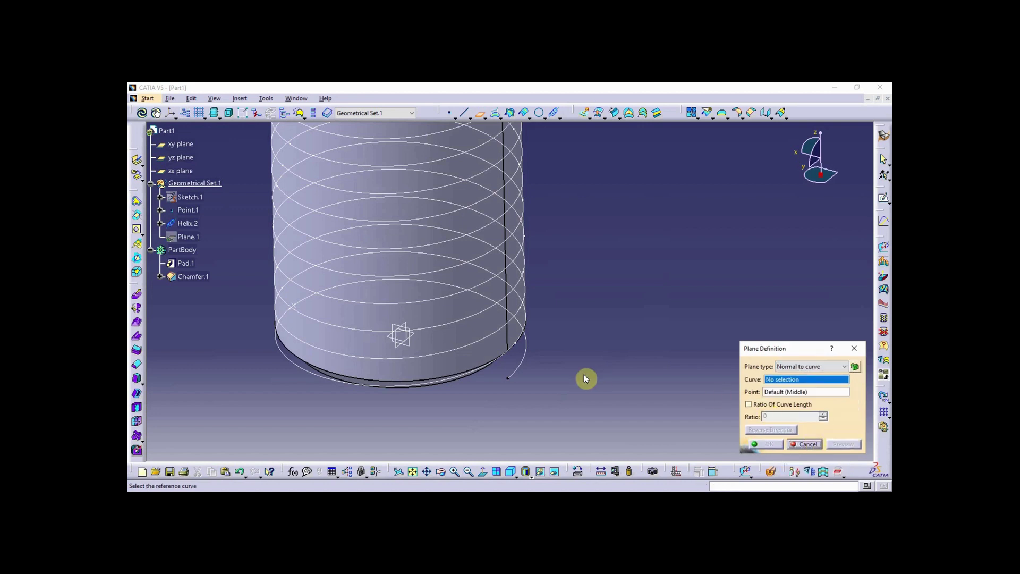
left_click(519, 363)
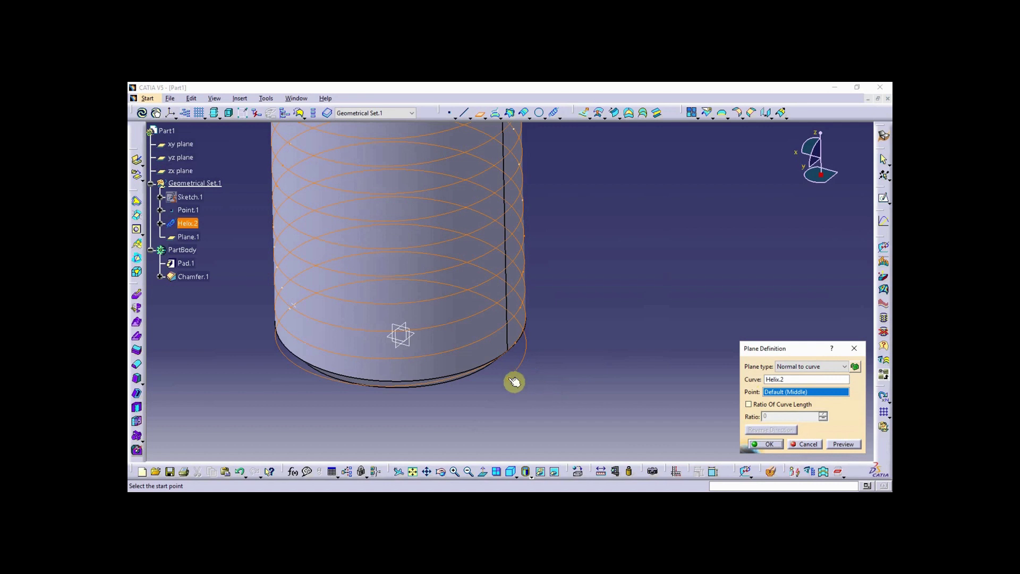
left_click(513, 381)
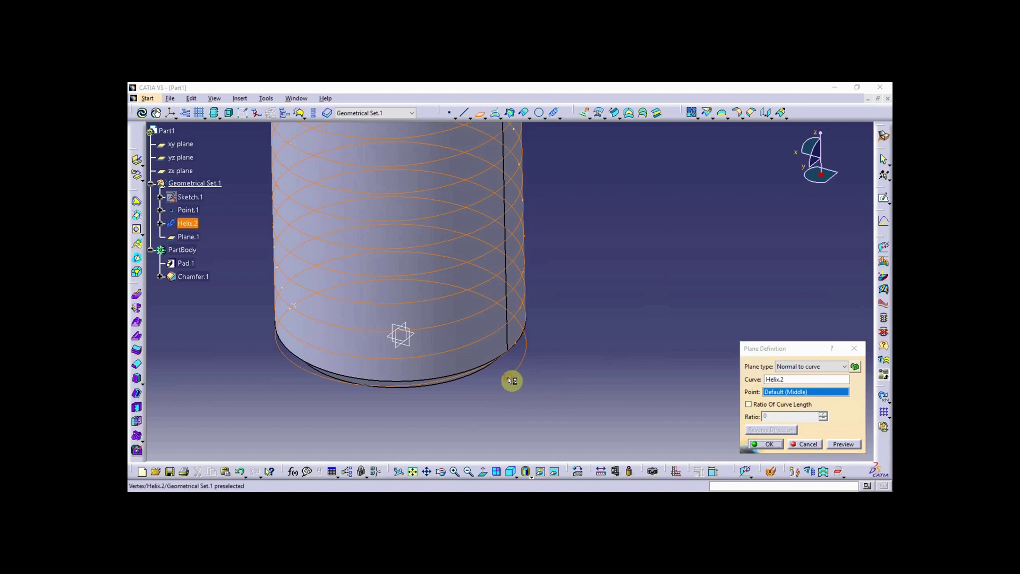
left_click(764, 444)
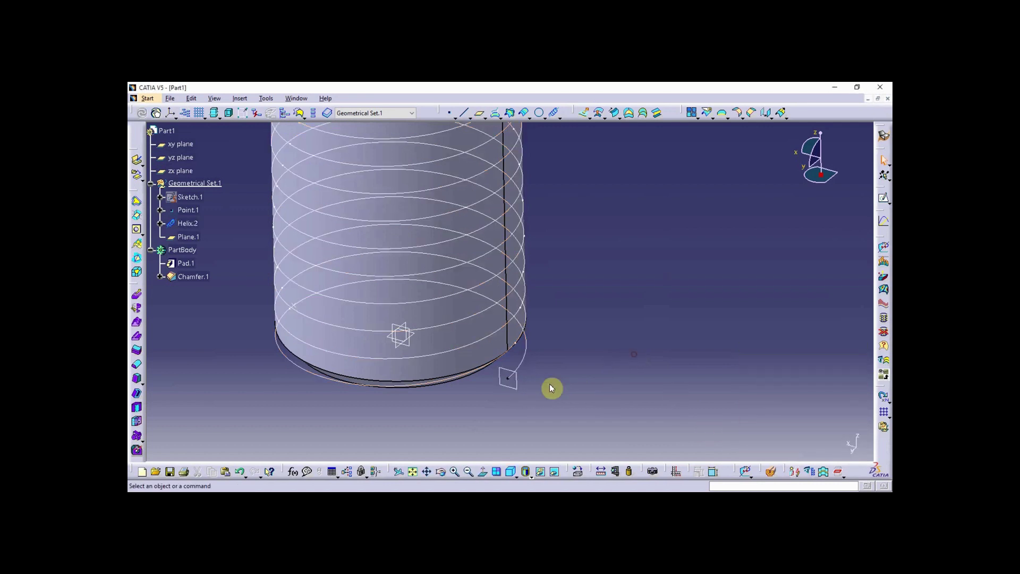
left_click(525, 366)
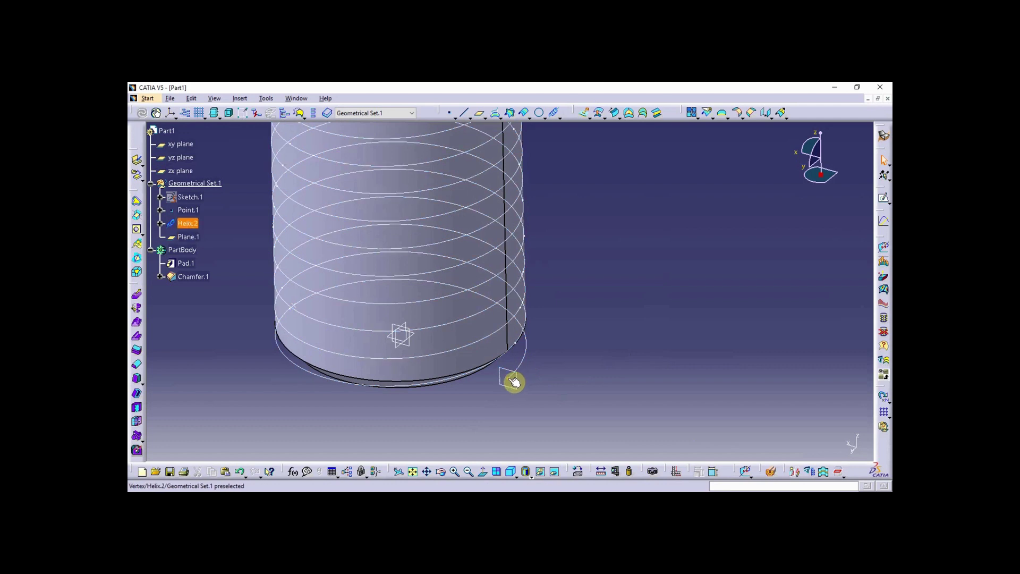
left_click(627, 379)
Create a positioned sketch on Plane.1 with its origin projected onto the helix's lower end vertex.
left_click(888, 207)
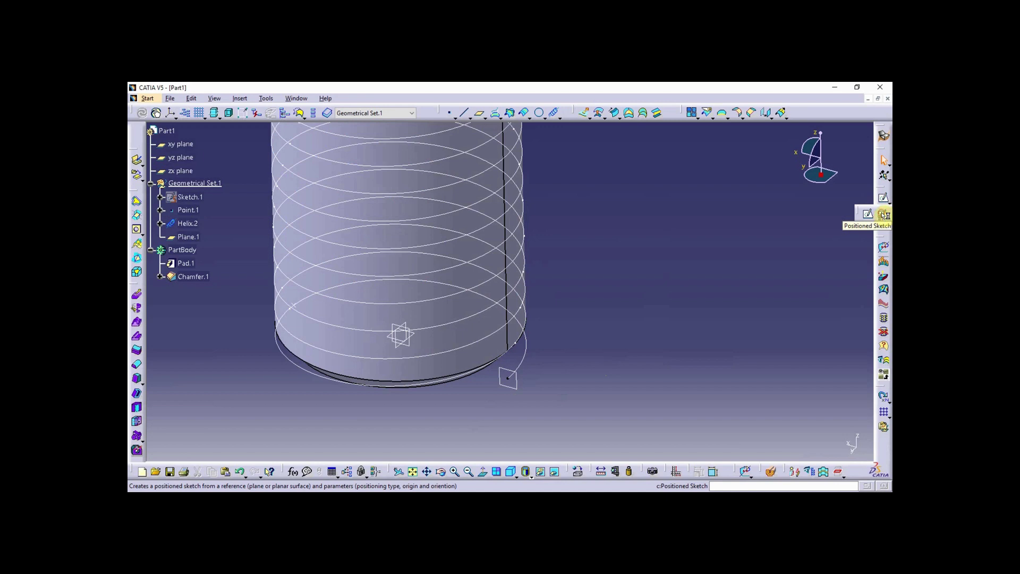
left_click(884, 214)
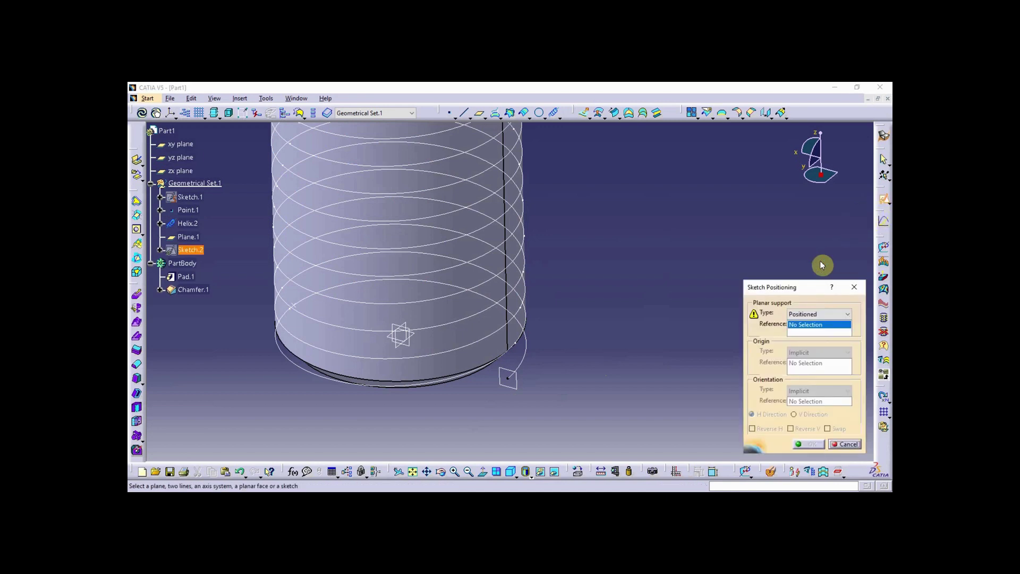
middle_click_drag(588, 374, 580, 351)
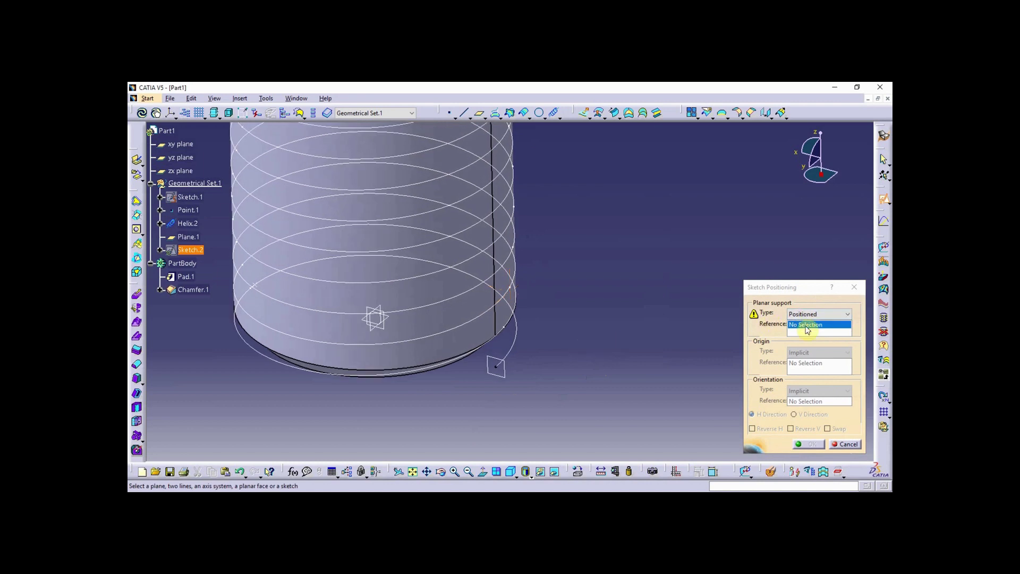
left_click(510, 381)
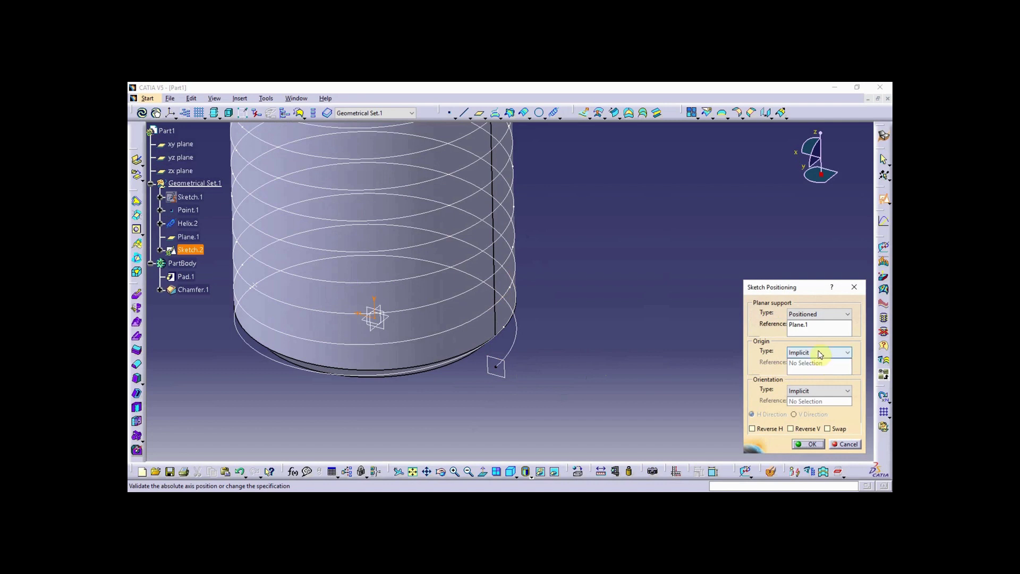
left_click(819, 355)
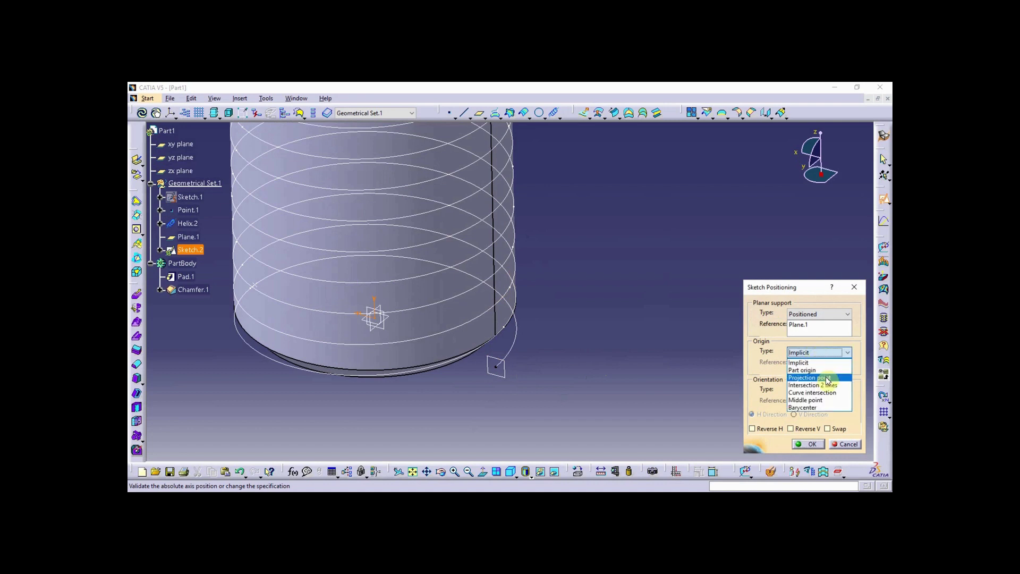
left_click(825, 378)
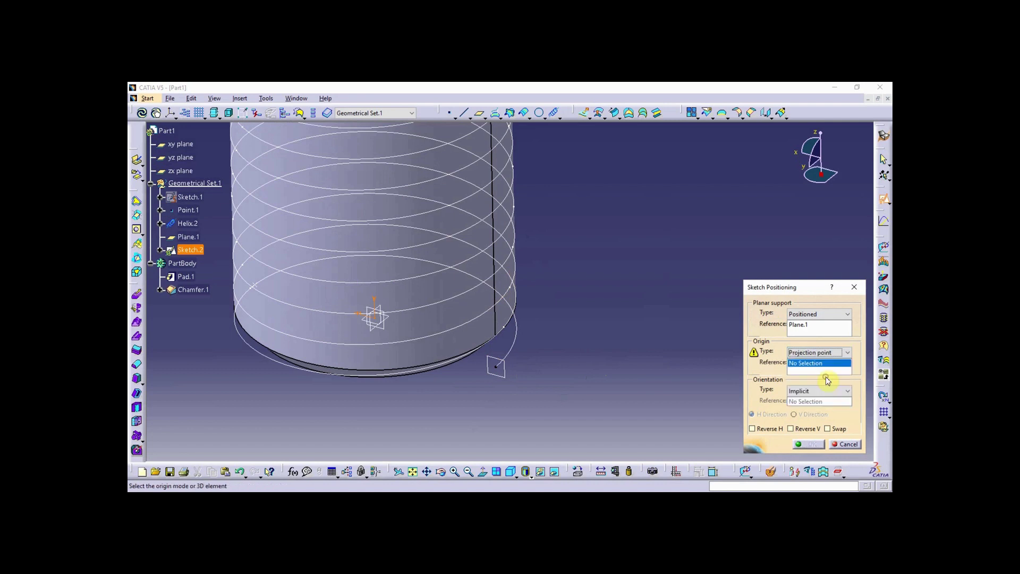
left_click(500, 367)
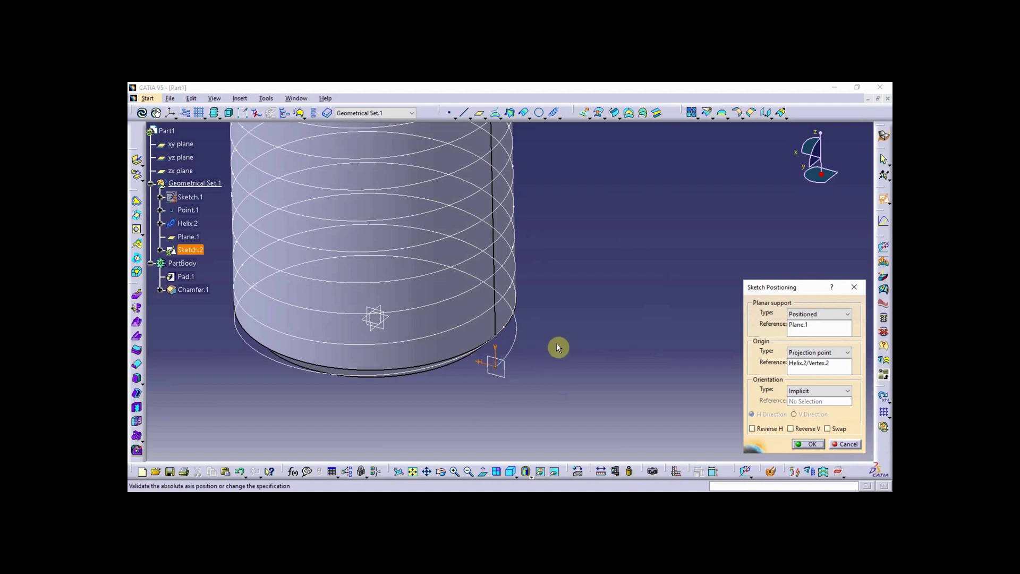
middle_click_drag(558, 346, 587, 330)
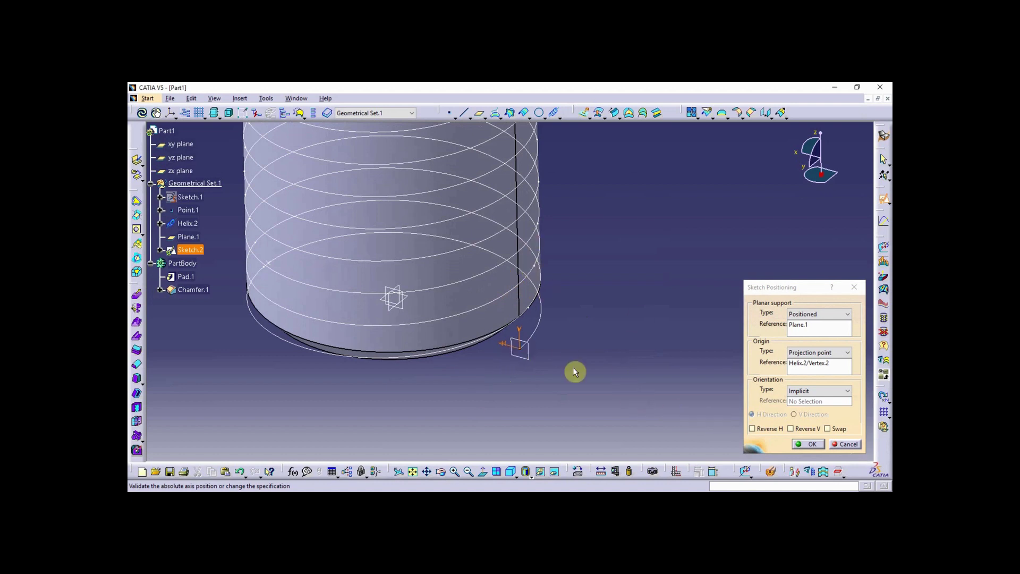
middle_click_drag(572, 367, 420, 388)
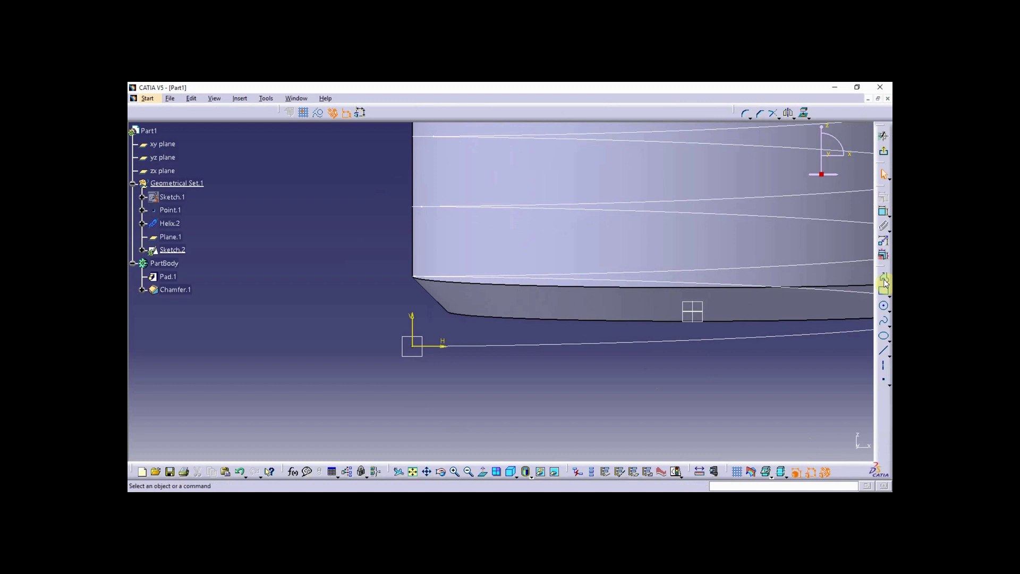
Sketch a closed triangular profile with a short vertical tip segment at the helix end.
left_click(885, 282)
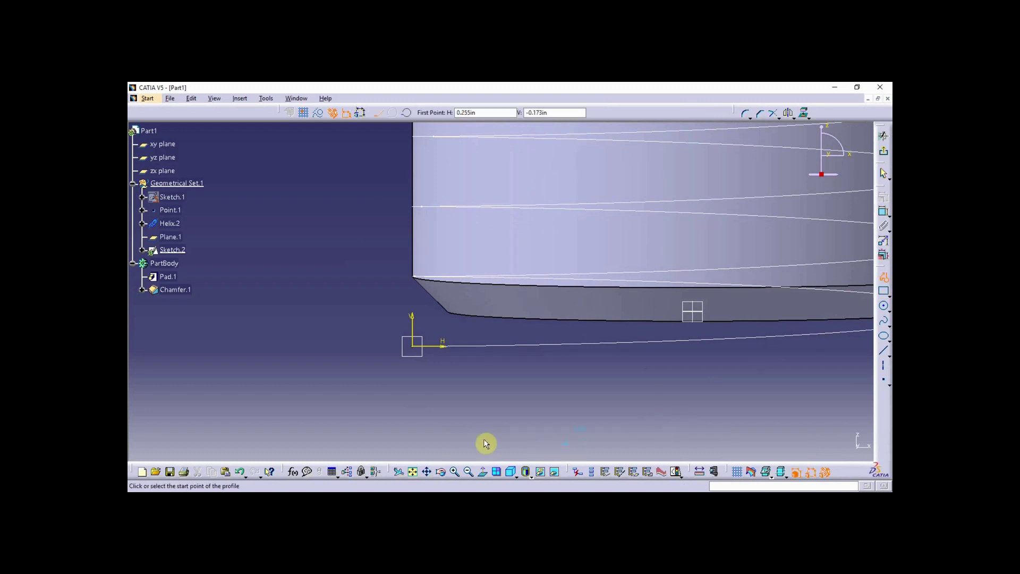
left_click(412, 387)
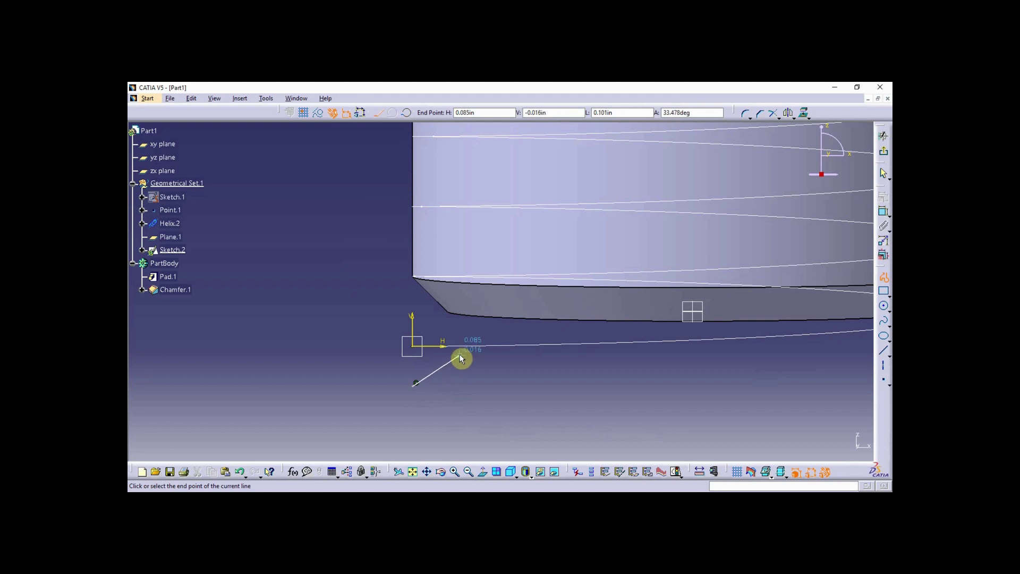
left_click(460, 355)
left_click(460, 345)
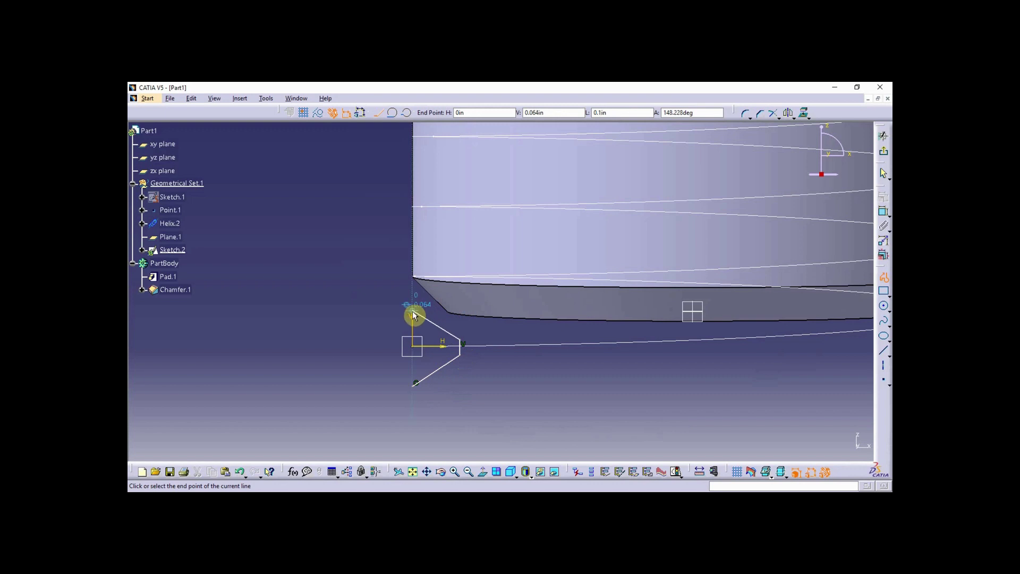
left_click(414, 315)
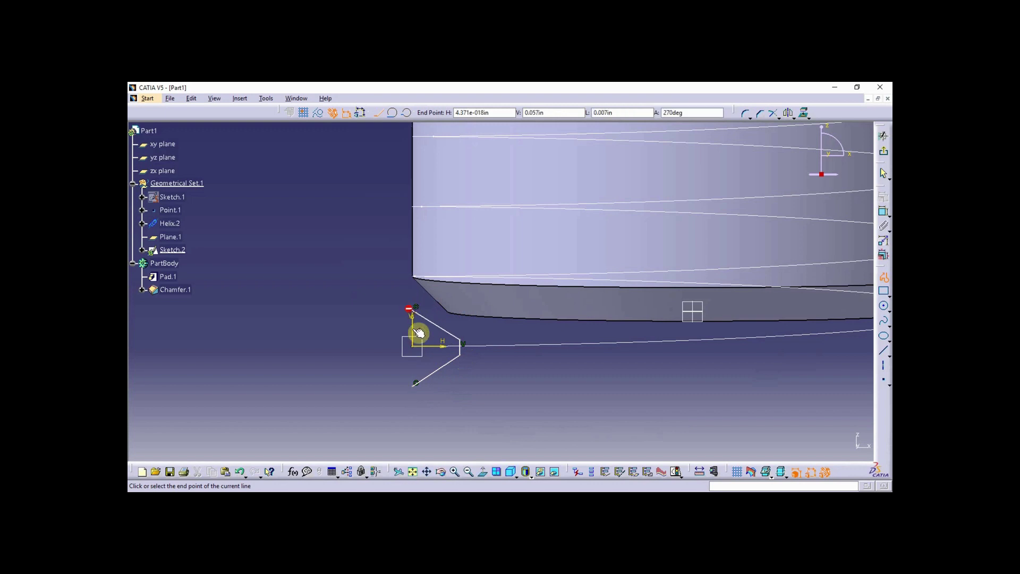
left_click(418, 388)
middle_click_drag(510, 389, 551, 320)
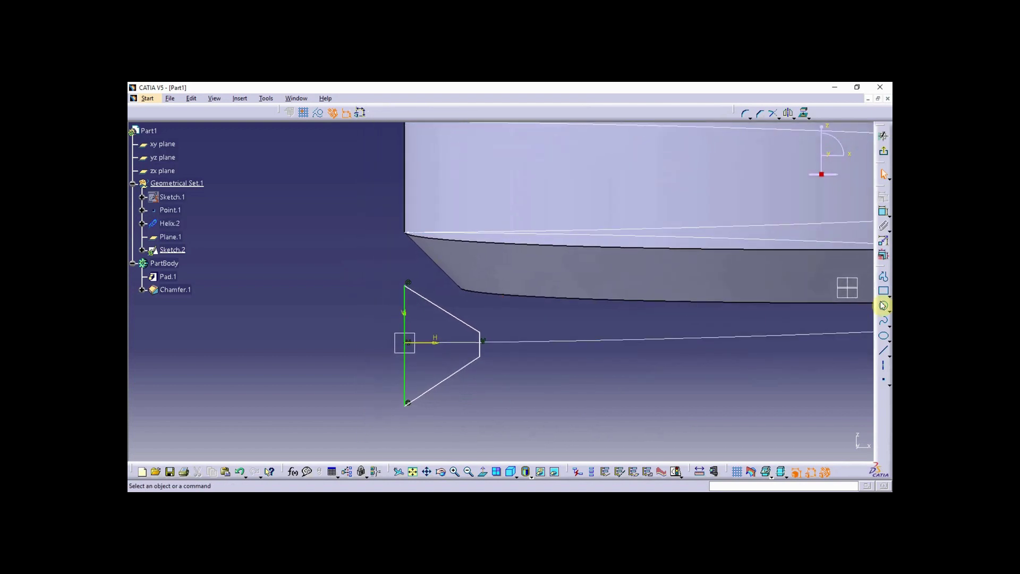
Add an angle dimension between the two slanted edges of the profile.
left_click(883, 213)
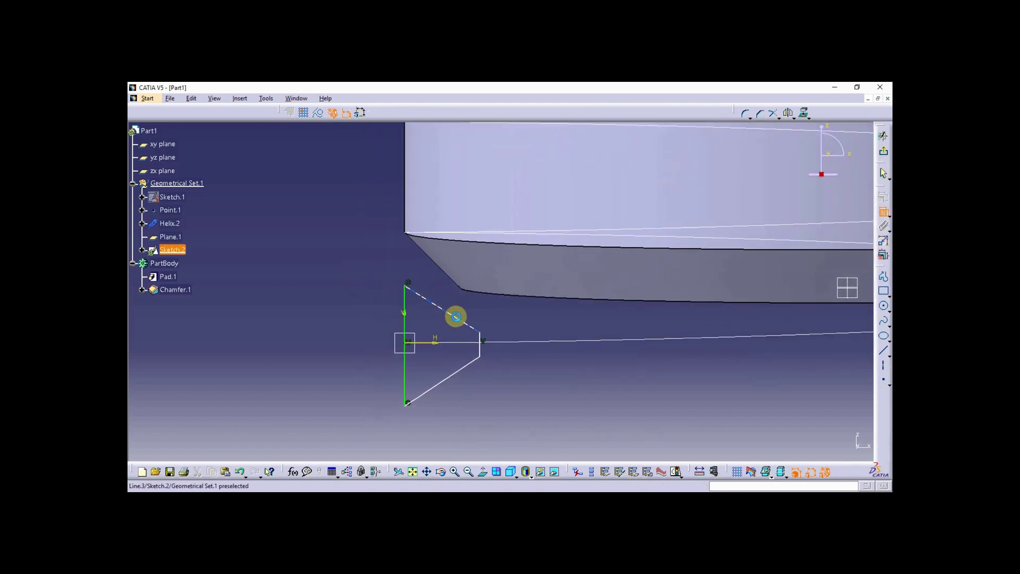
left_click(463, 321)
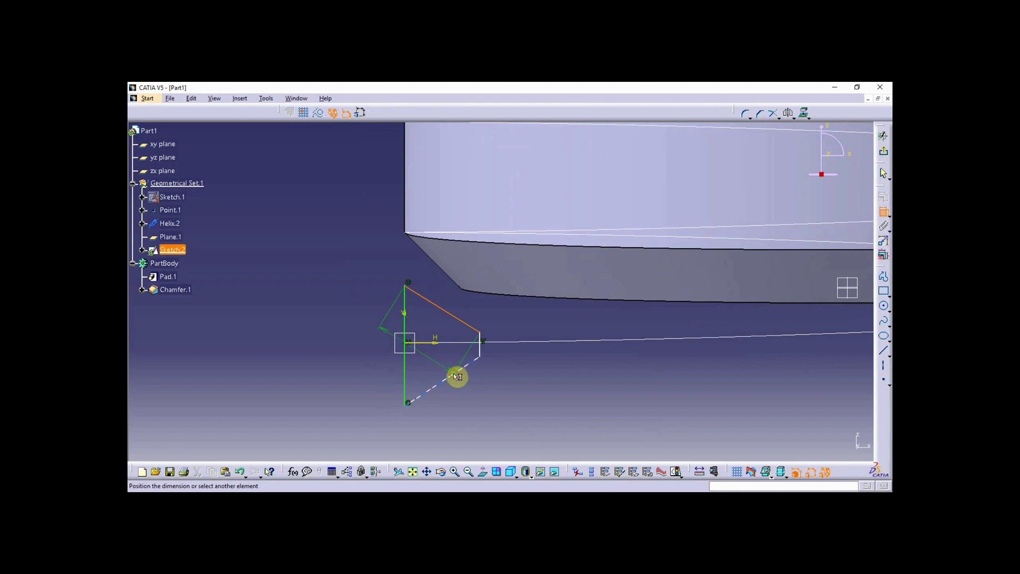
left_click(457, 376)
left_click(329, 367)
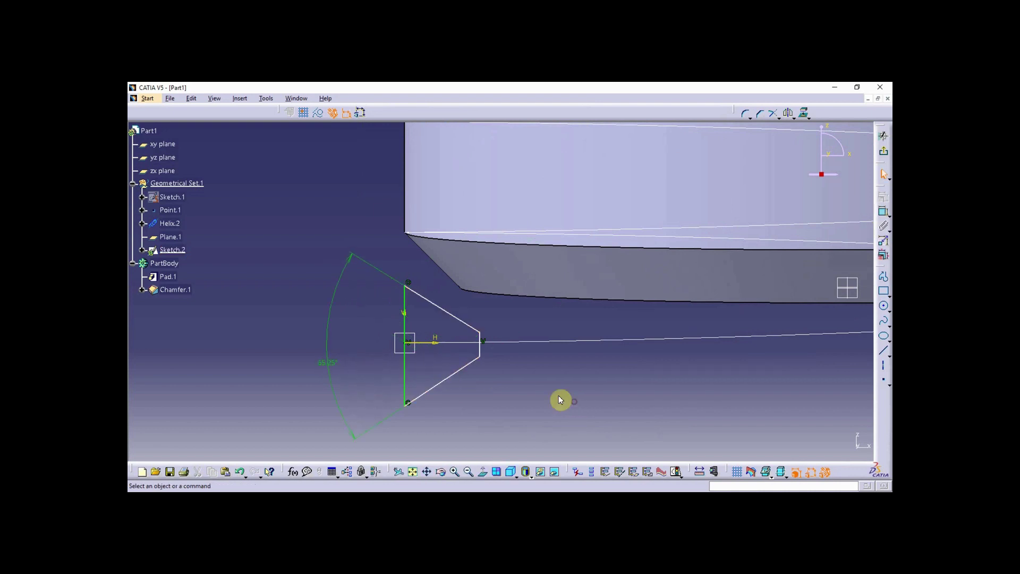
Make the two slanted edges symmetric about the horizontal axis line.
left_click(447, 379)
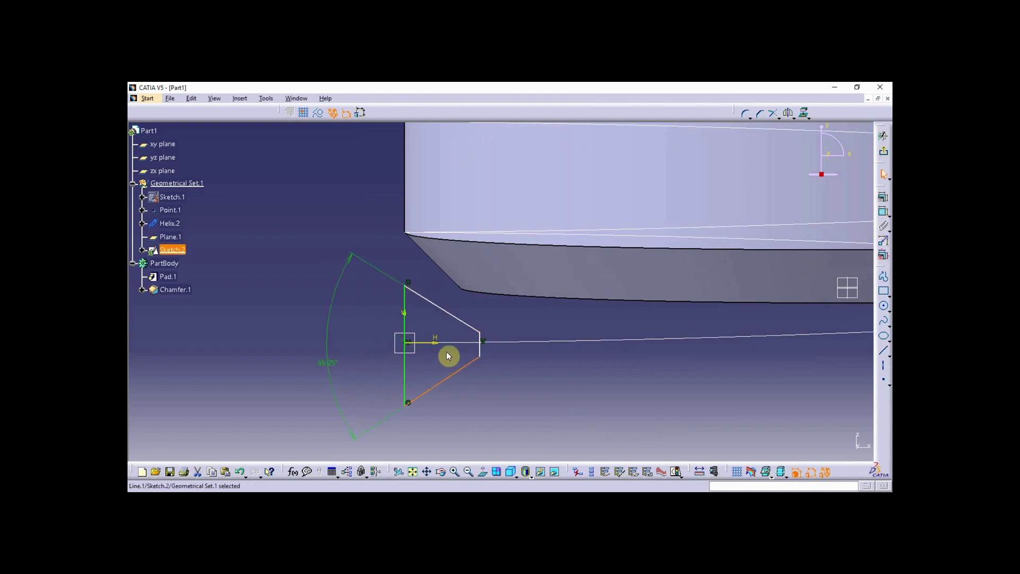
left_click(451, 314, "ctrl")
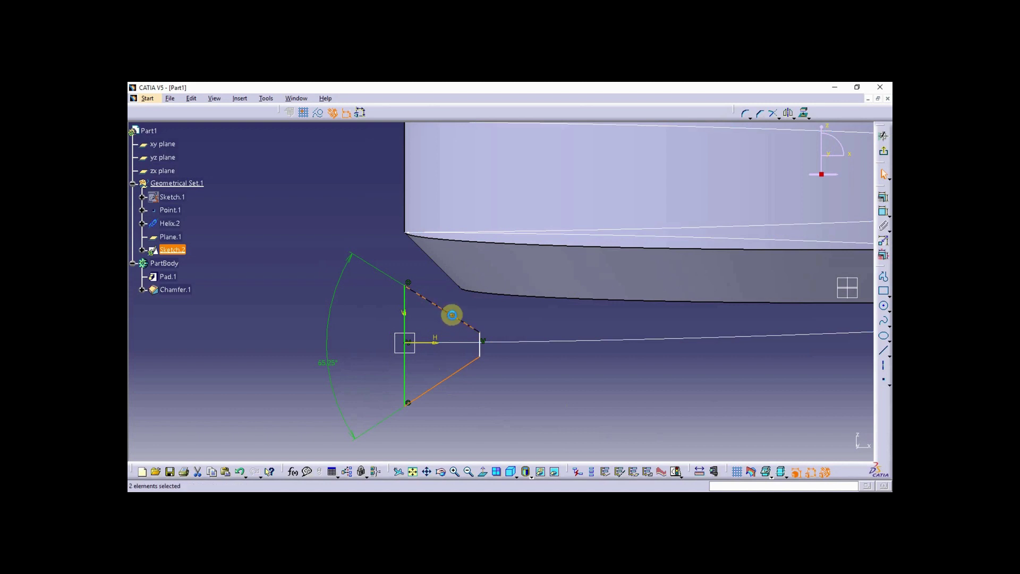
left_click(439, 341, "ctrl")
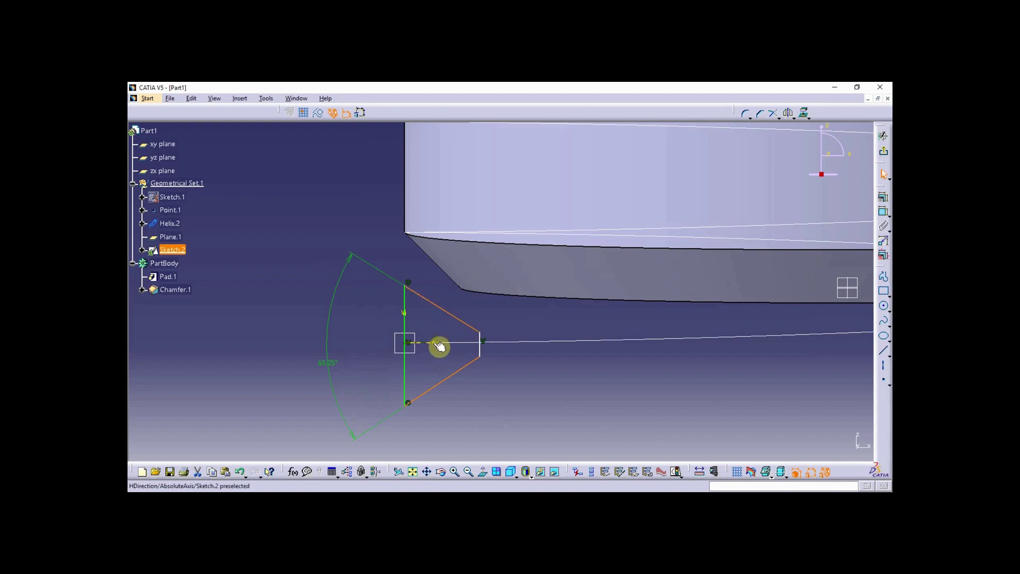
left_click(885, 198)
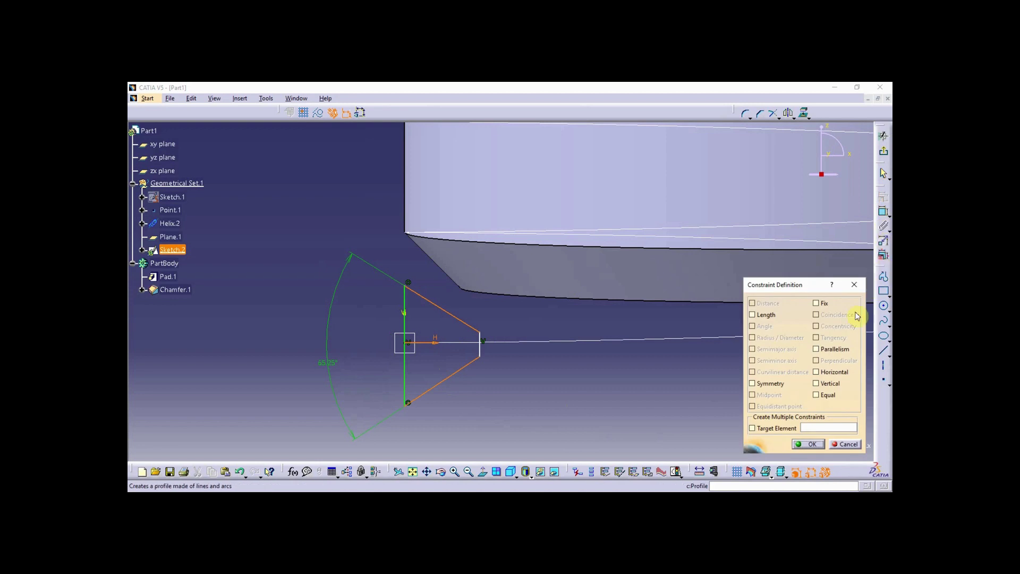
left_click(779, 384)
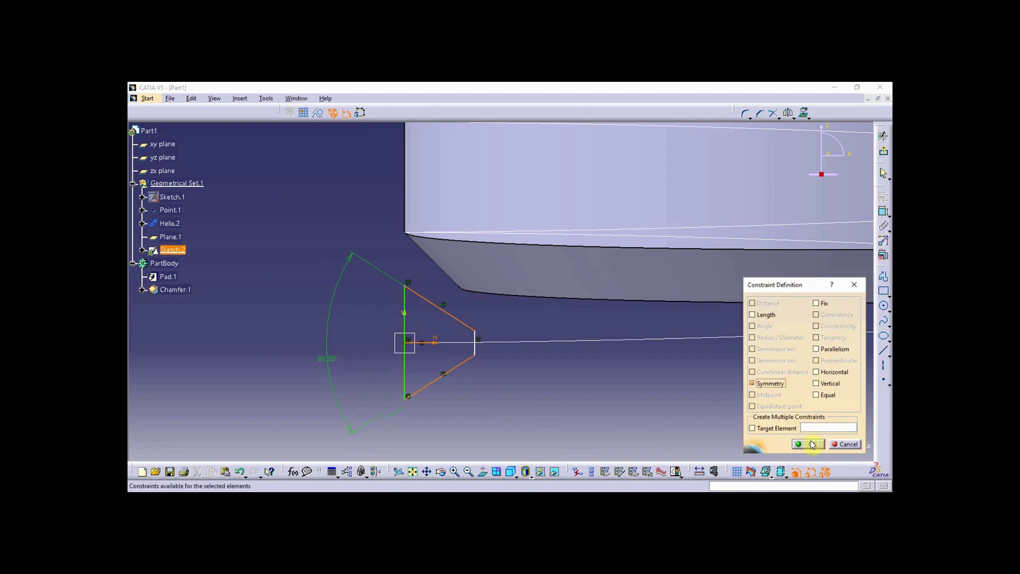
left_click(813, 444)
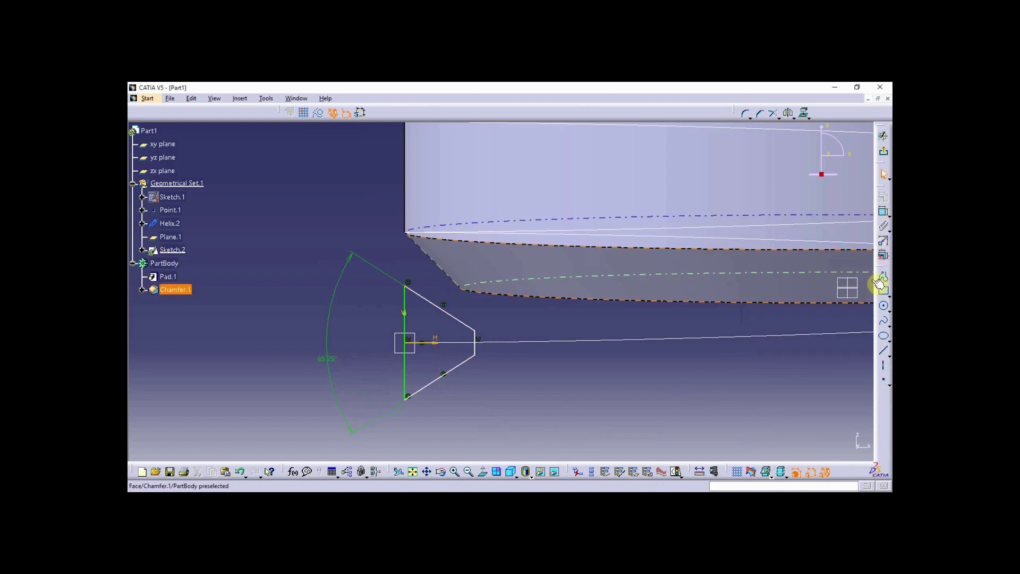
Dimension the vertical base line and set its length to 0.12in.
left_click(882, 213)
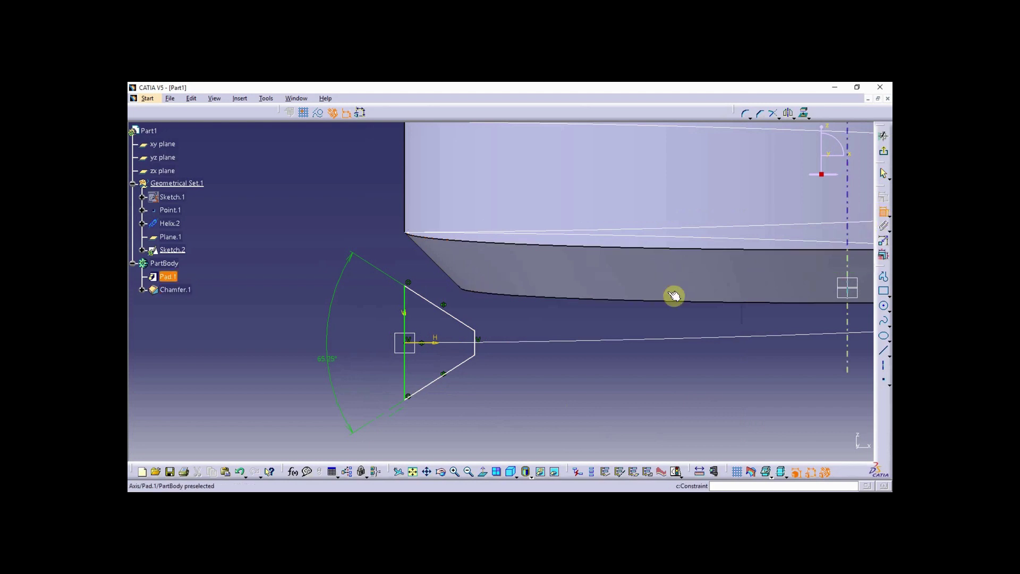
left_click(407, 305)
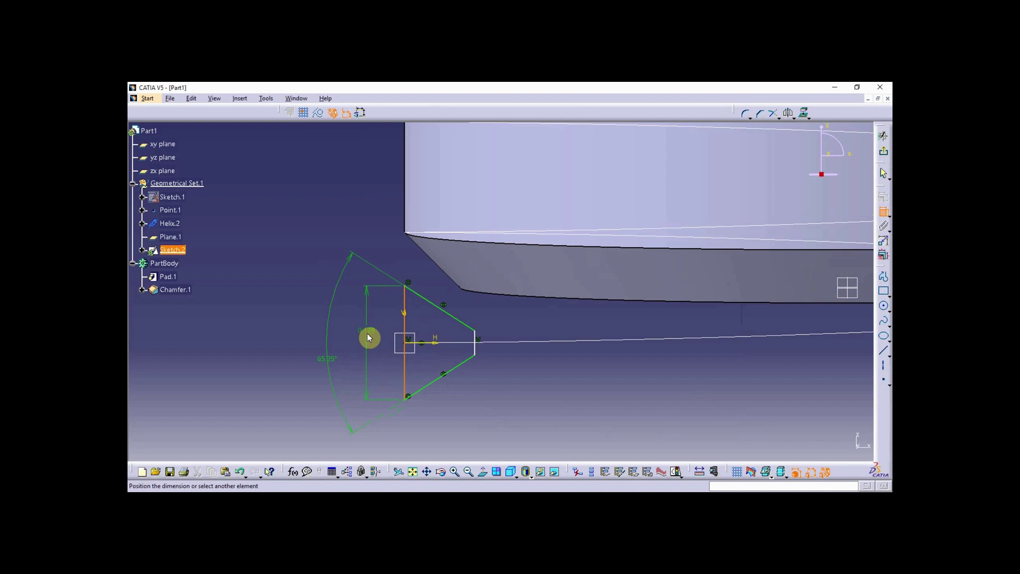
left_click(369, 343)
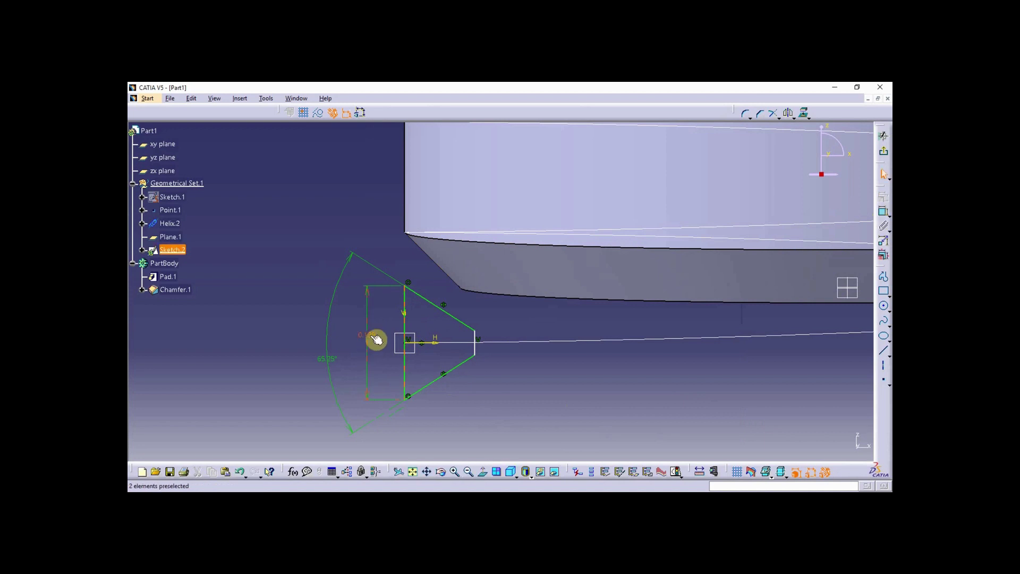
double_click(368, 334)
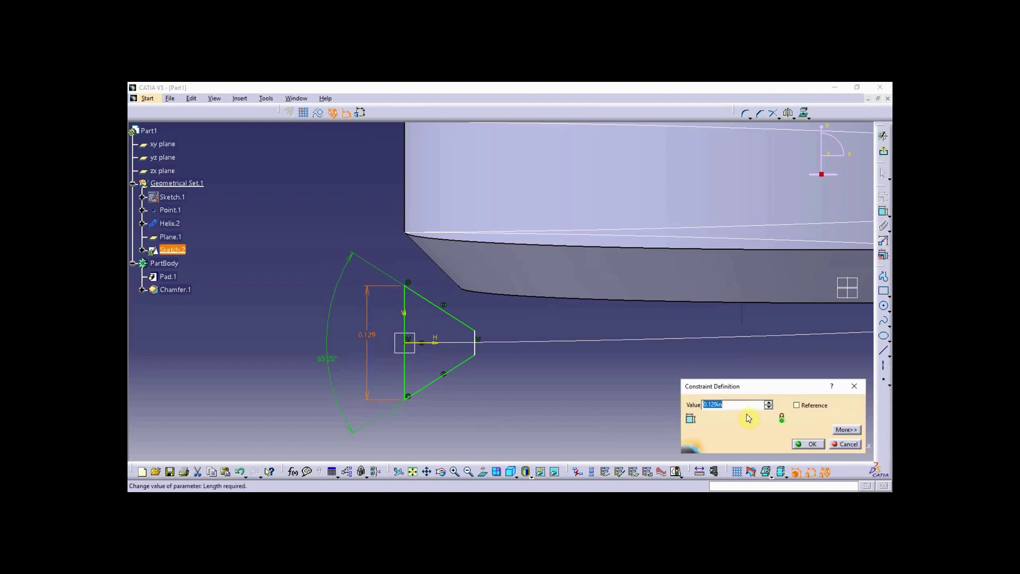
type(".125")
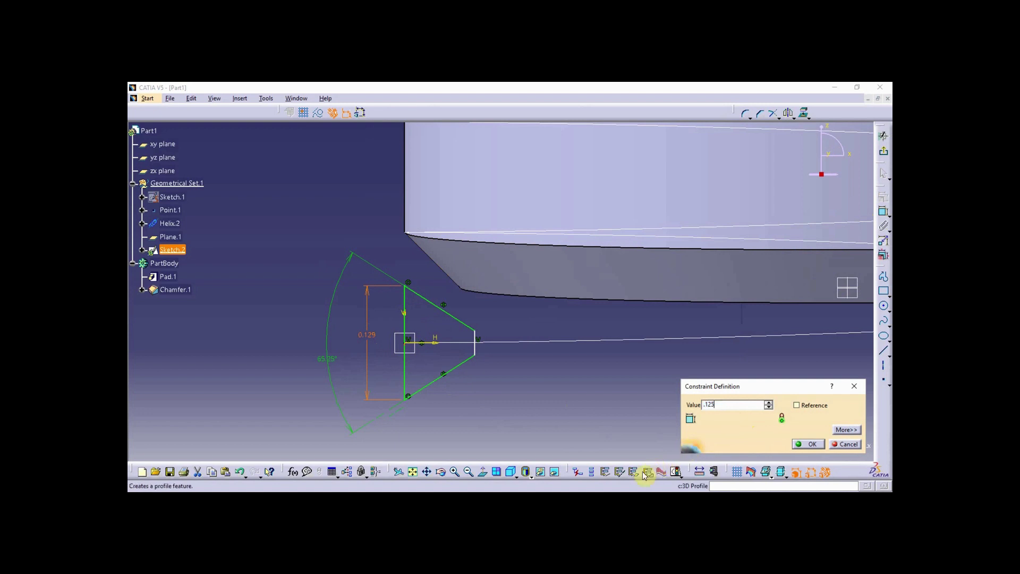
key("Return")
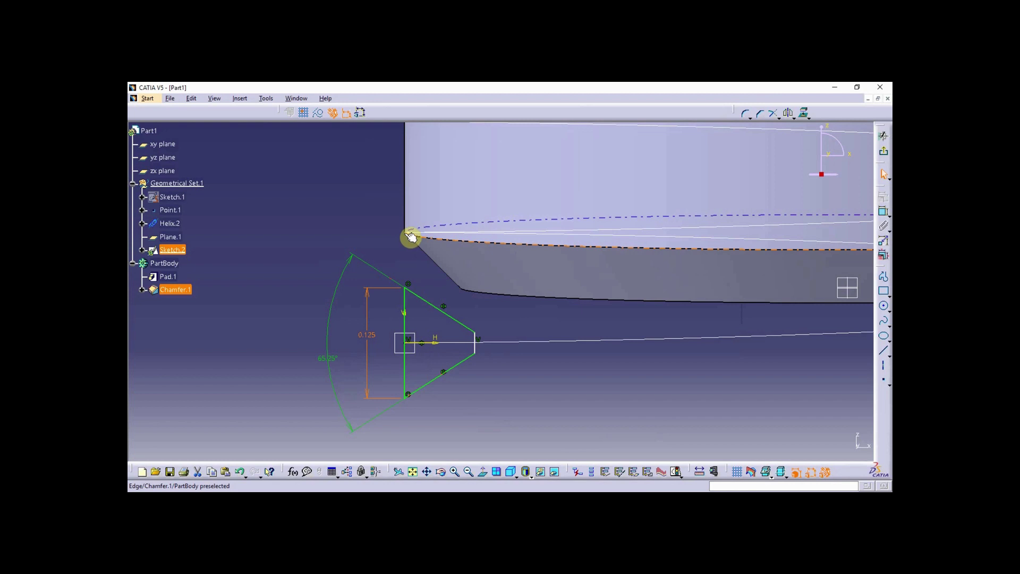
double_click(372, 336)
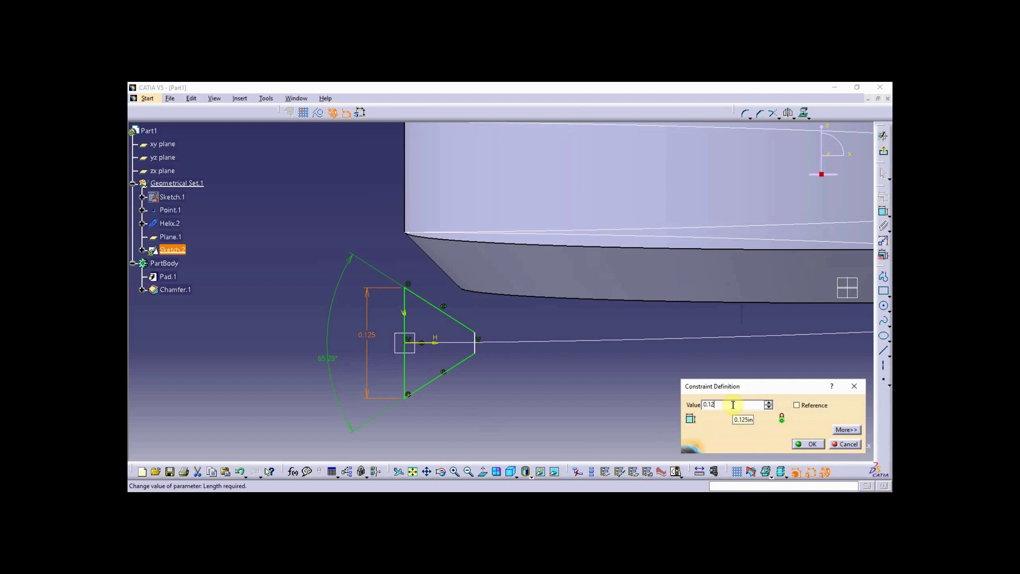
key("Return")
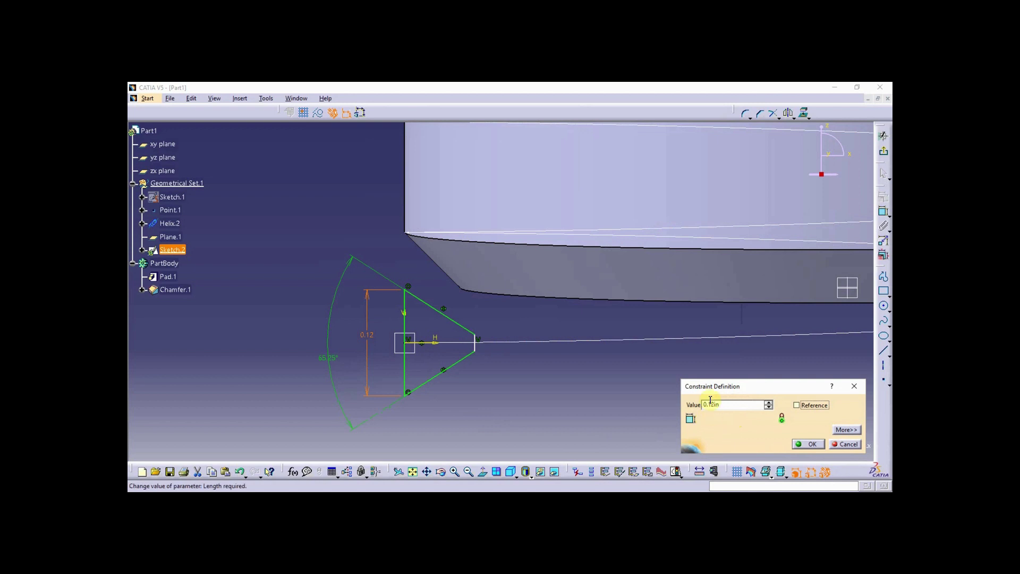
left_click(811, 444)
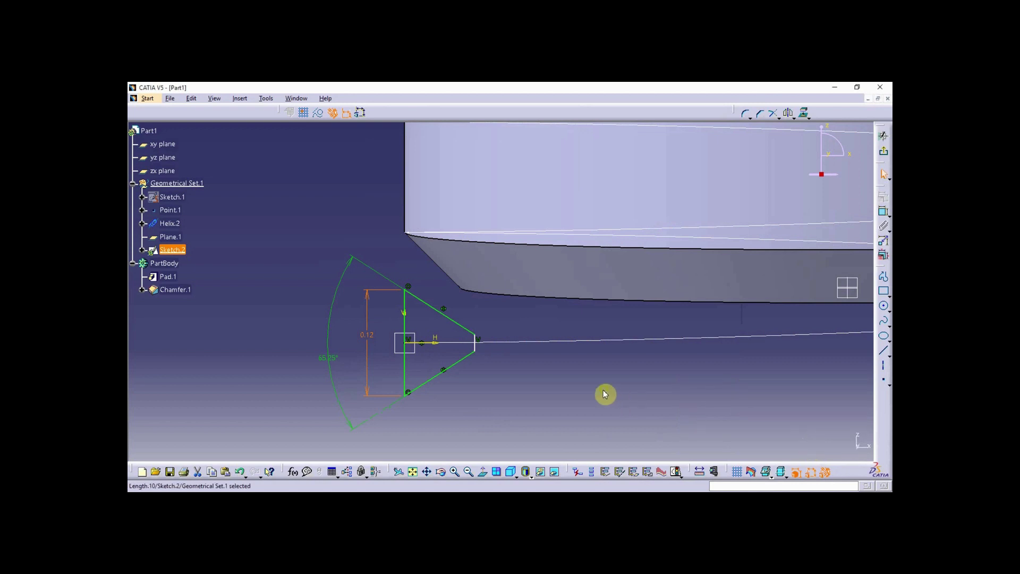
middle_click_drag(606, 394, 599, 381)
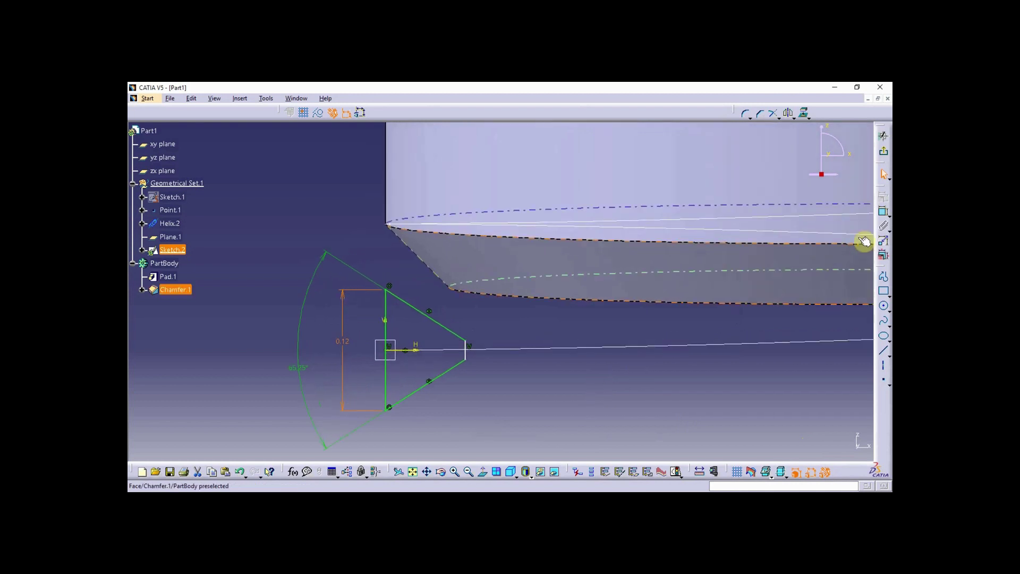
Dimension the short tip segment to 0.005in.
left_click(885, 215)
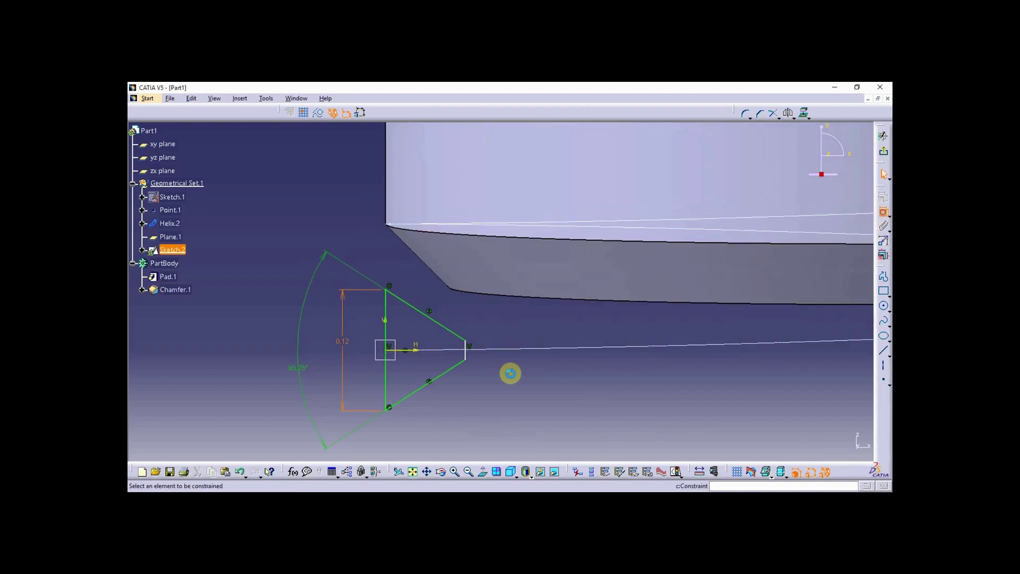
left_click(467, 355)
left_click(499, 357)
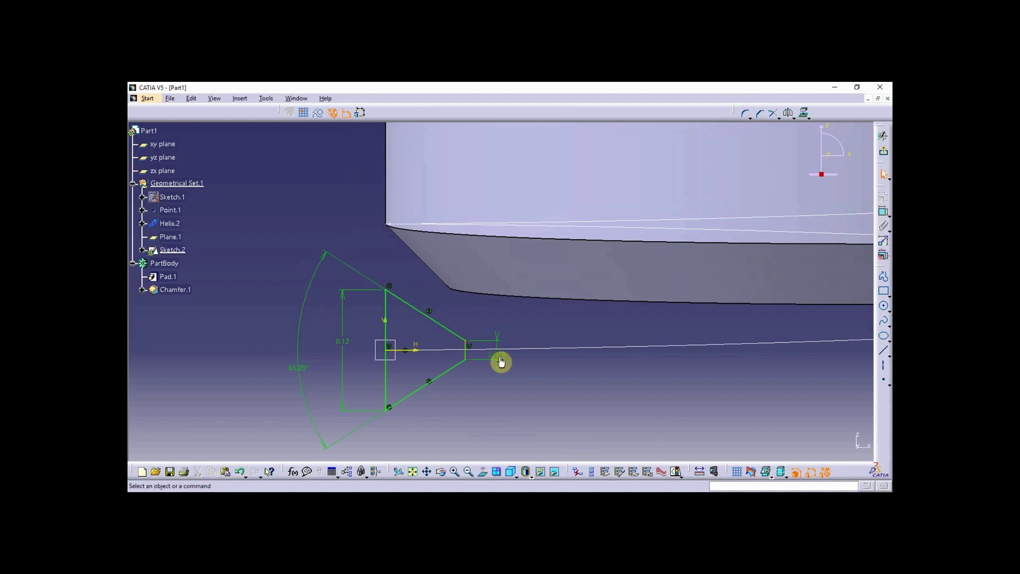
double_click(656, 385)
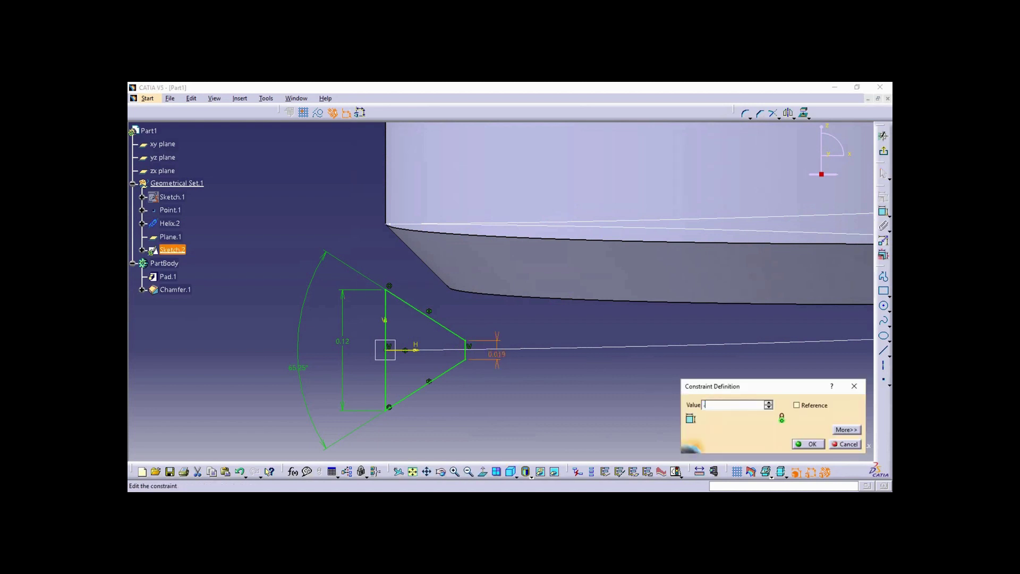
key("Return")
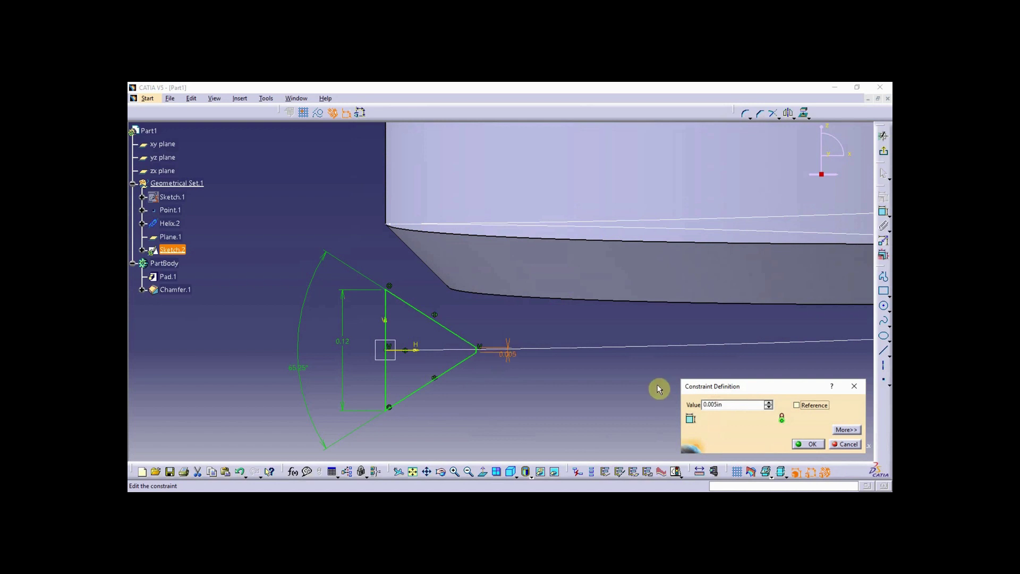
left_click(807, 444)
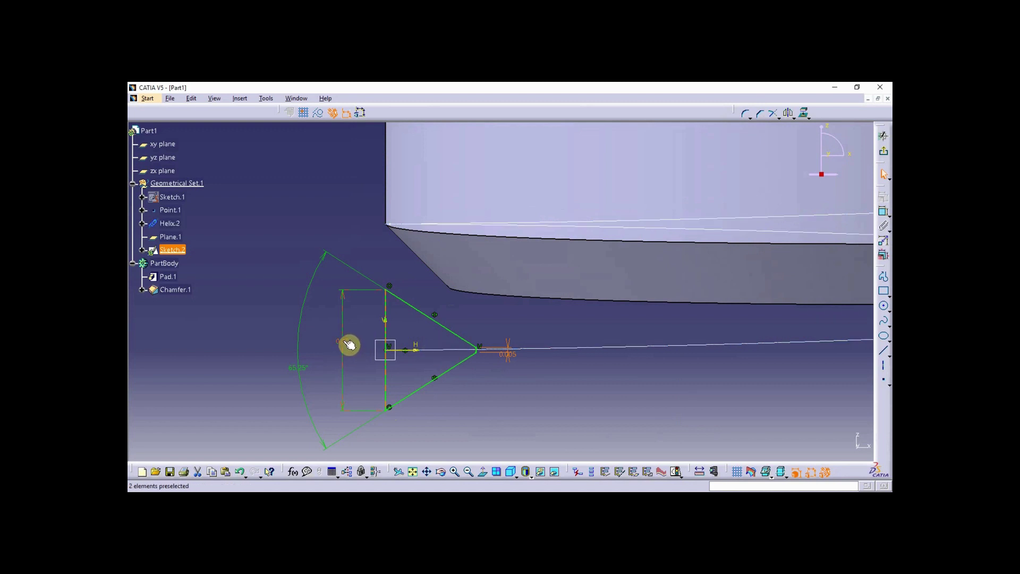
Change the profile's 65.25° angle dimension to 60°.
double_click(298, 367)
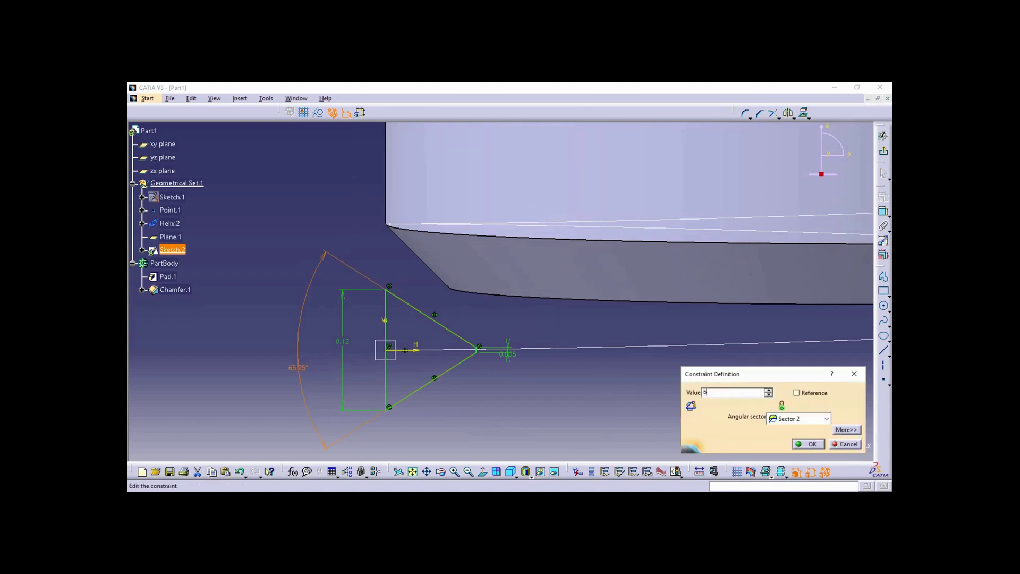
type("60")
key("Return")
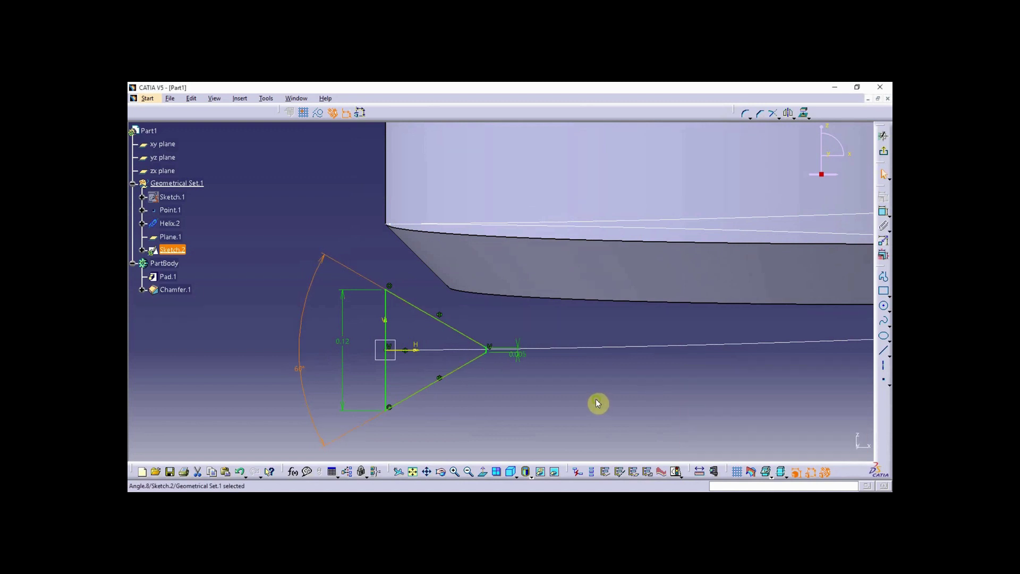
middle_click_drag(598, 404, 587, 349)
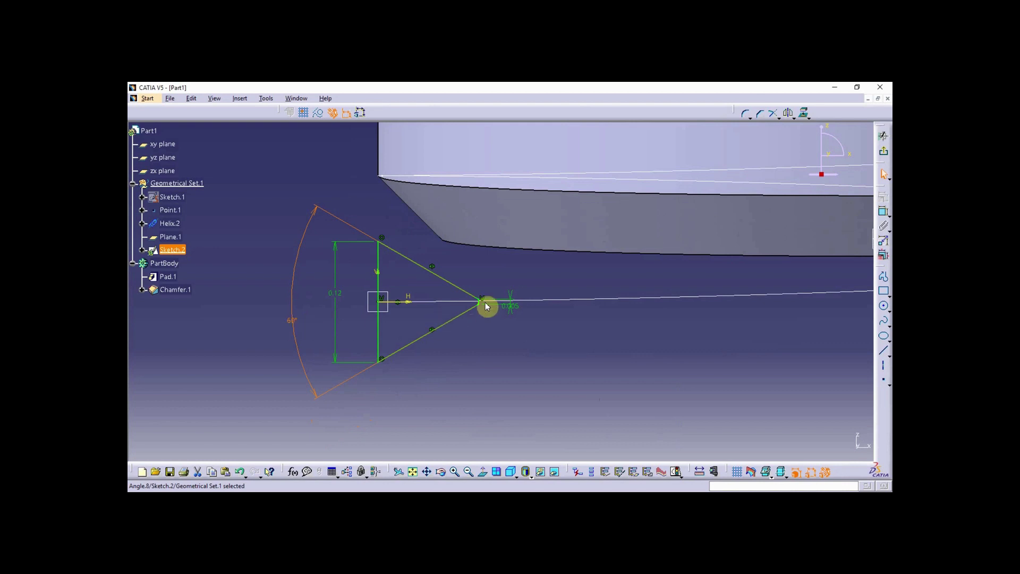
middle_click_drag(524, 337, 510, 358)
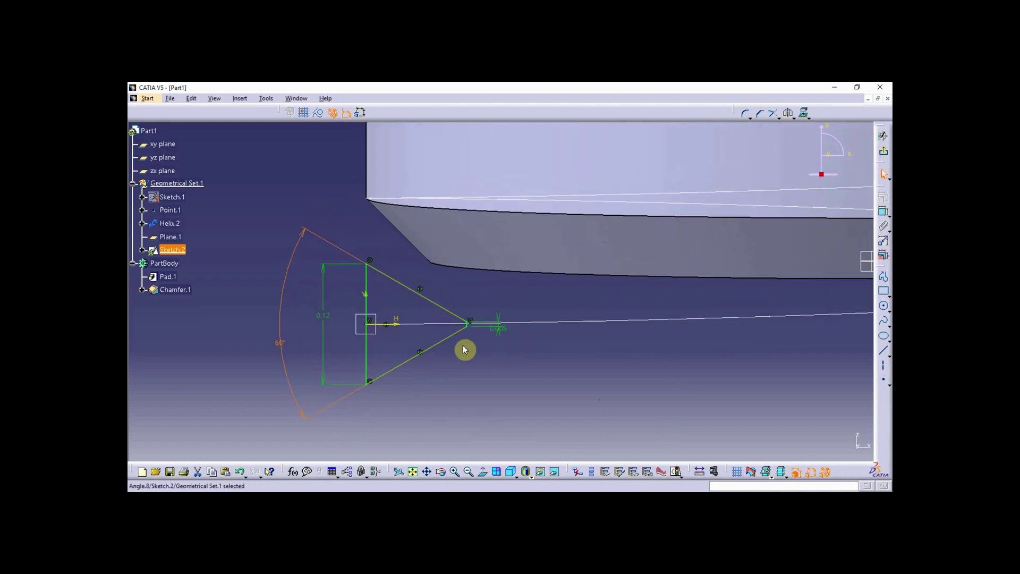
Exit Sketch.2, orbit to a side view of the cylinder, and set PartBody as In Work Object.
left_click(794, 234)
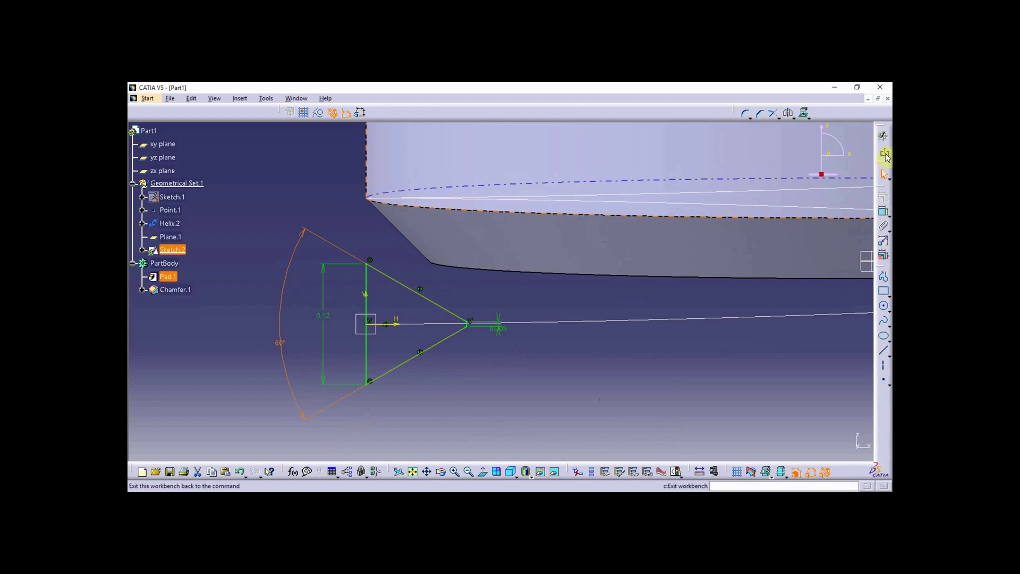
left_click(885, 154)
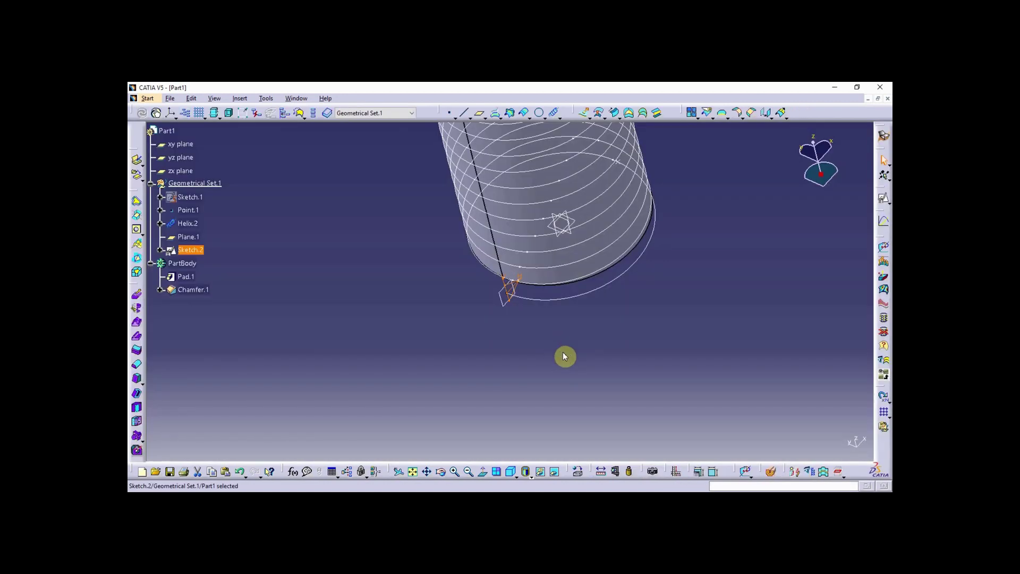
mouse_move(565, 356)
middle_mouse_down()
mouse_move(546, 342)
mouse_move(531, 357)
mouse_move(531, 319)
mouse_move(457, 332)
middle_mouse_up()
left_click(542, 348)
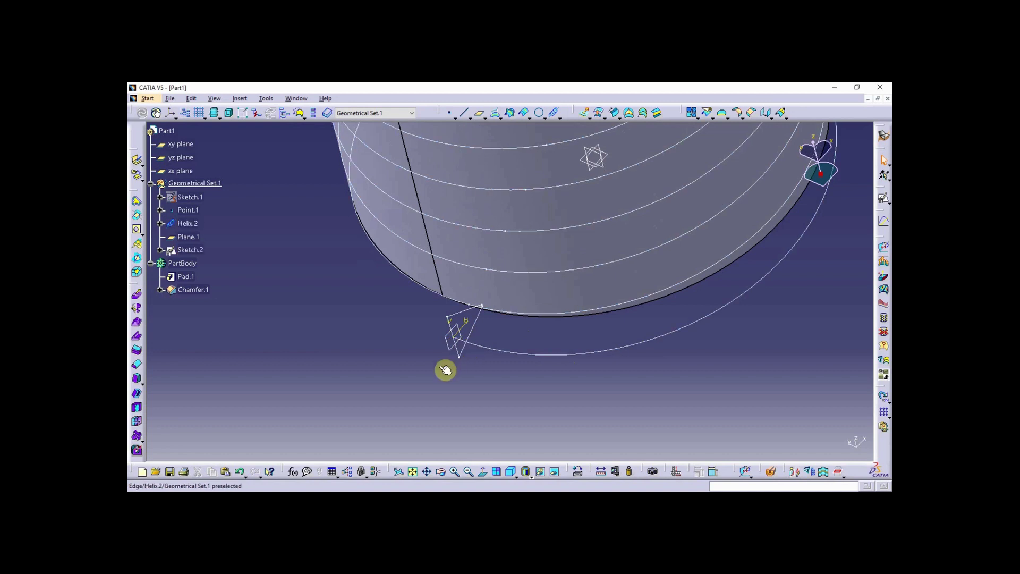
middle_click_drag(447, 369, 629, 308)
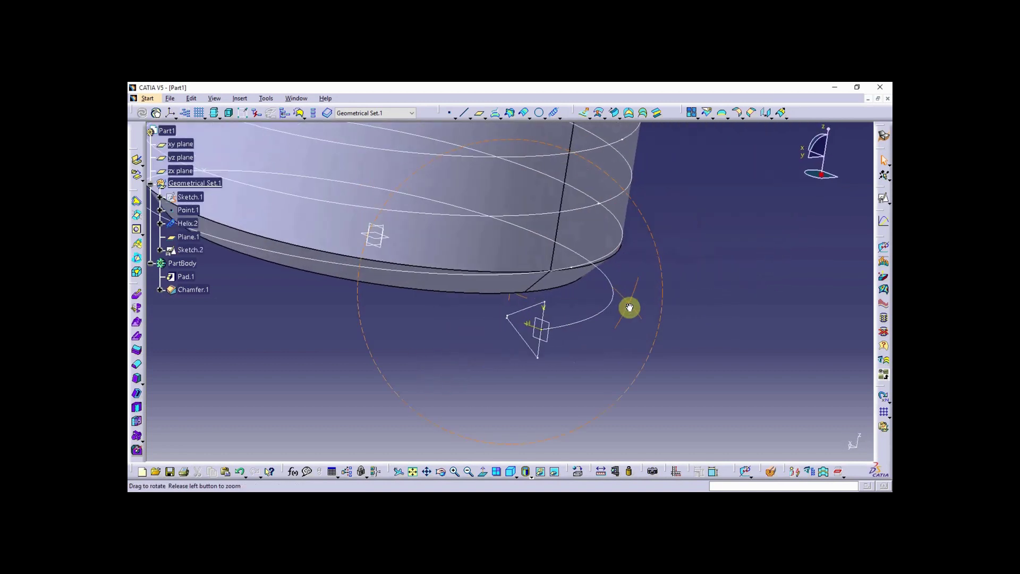
middle_click_drag(469, 340, 476, 407)
middle_click_drag(332, 351, 381, 402)
right_click(194, 263)
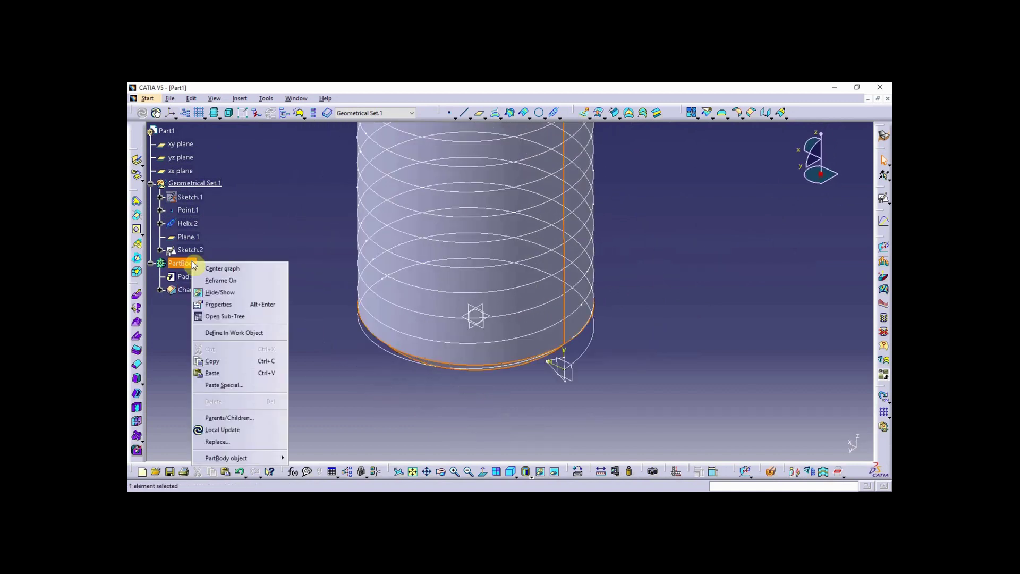
left_click(251, 337)
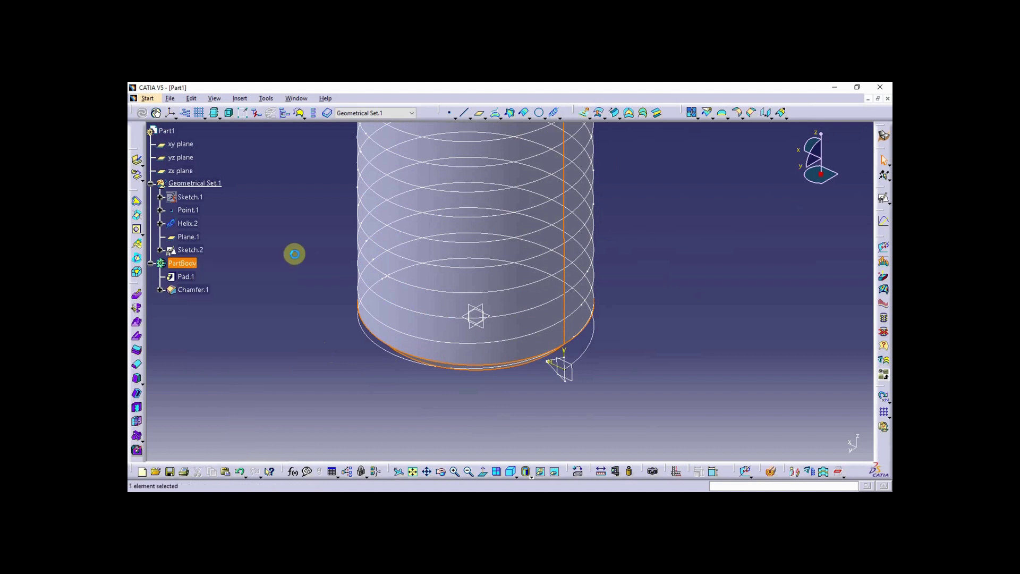
Switch to Part Design and define a slot with Sketch.2 as profile and Helix.2 as center curve.
left_click(148, 99)
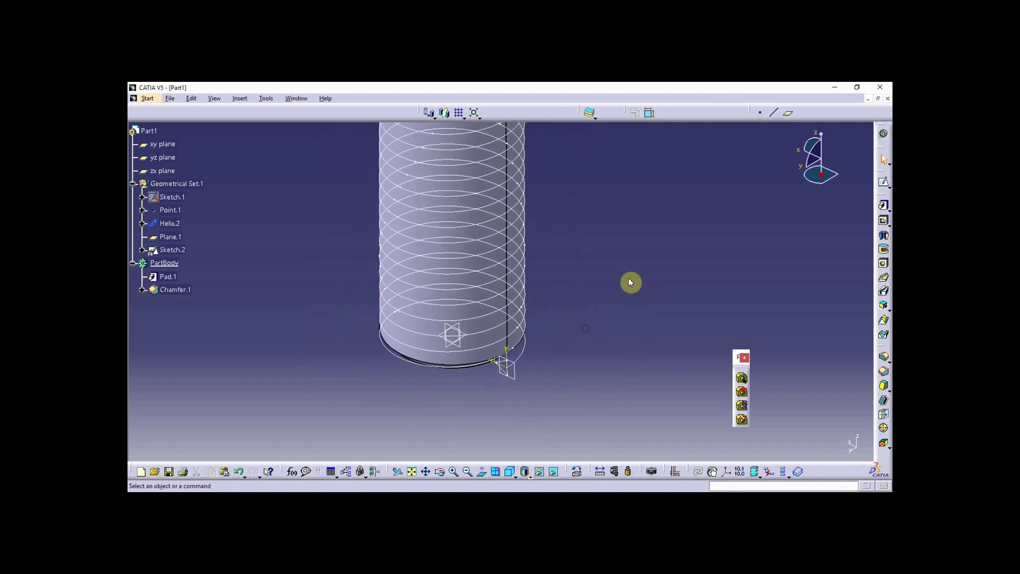
left_click(884, 293)
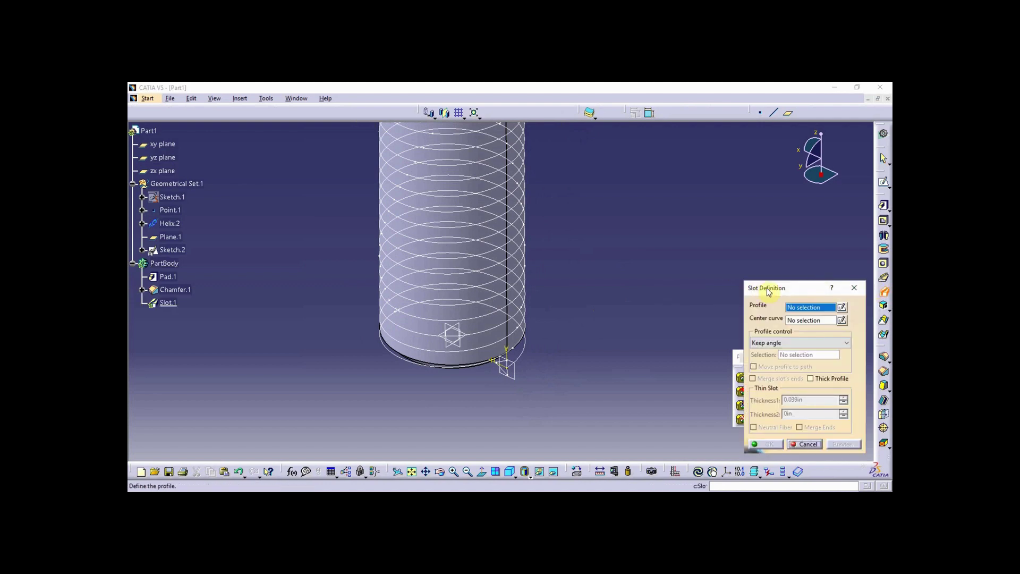
left_click_drag(786, 288, 712, 208)
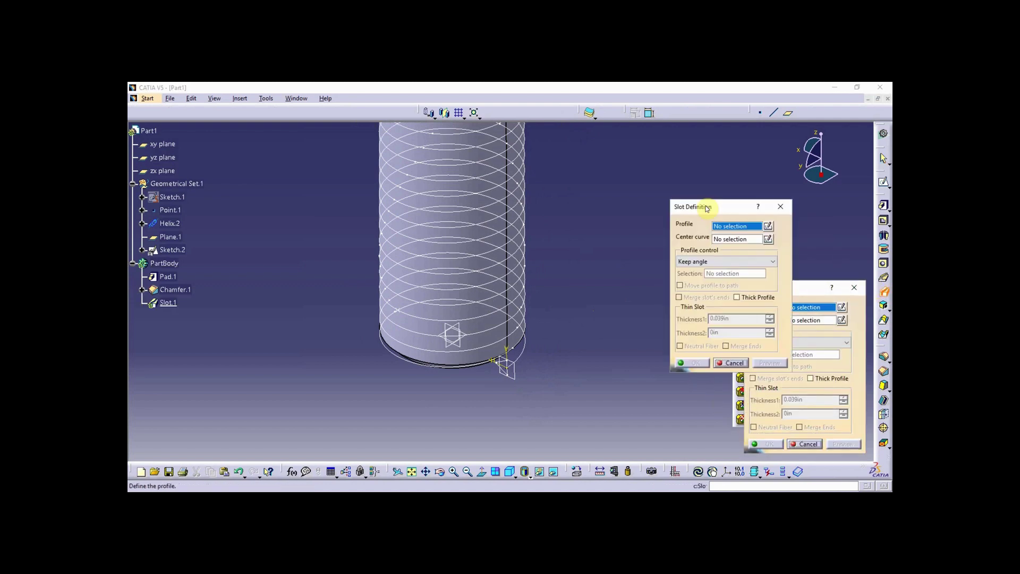
left_click(513, 377)
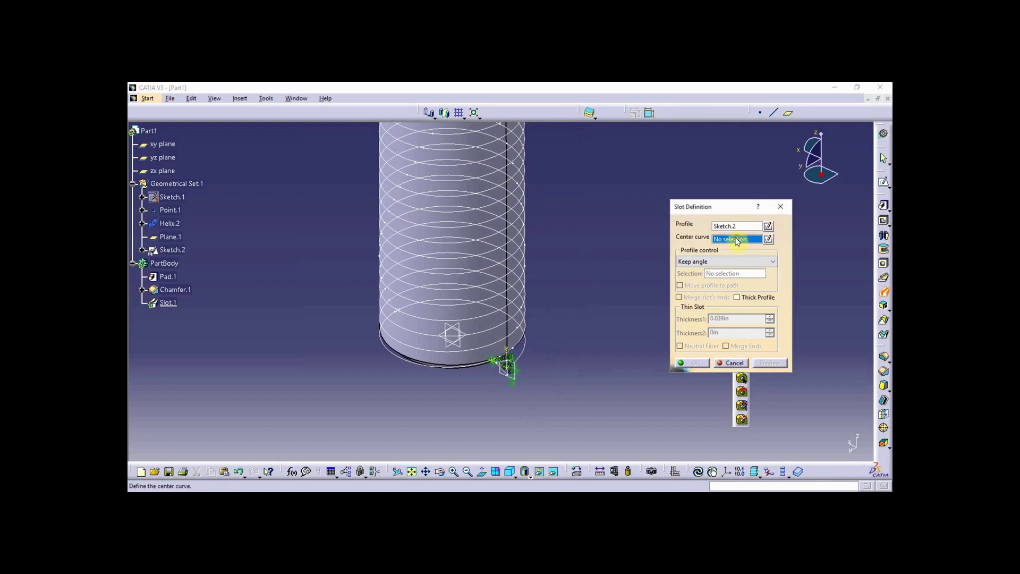
left_click(529, 355)
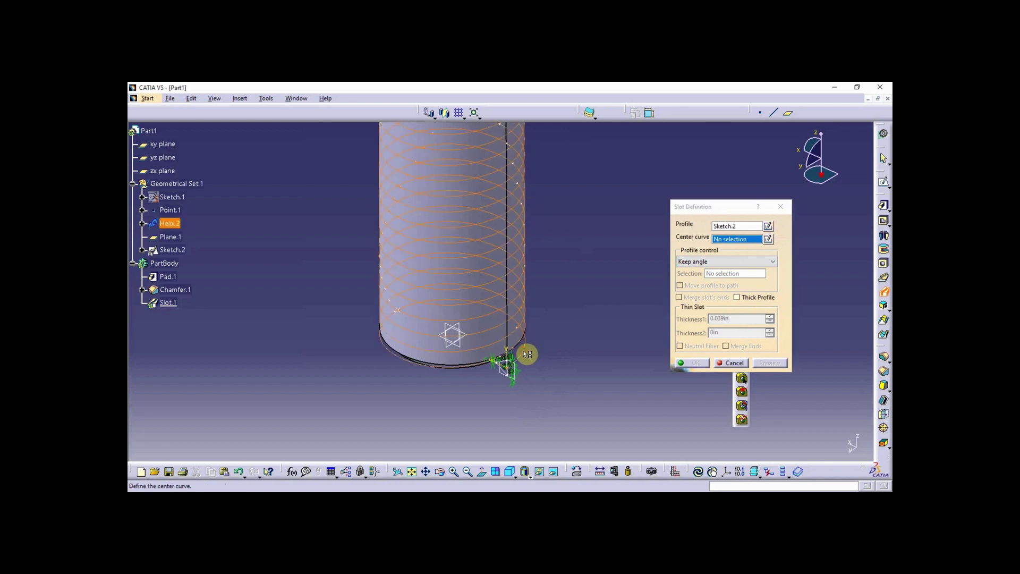
middle_click_drag(593, 277, 551, 337)
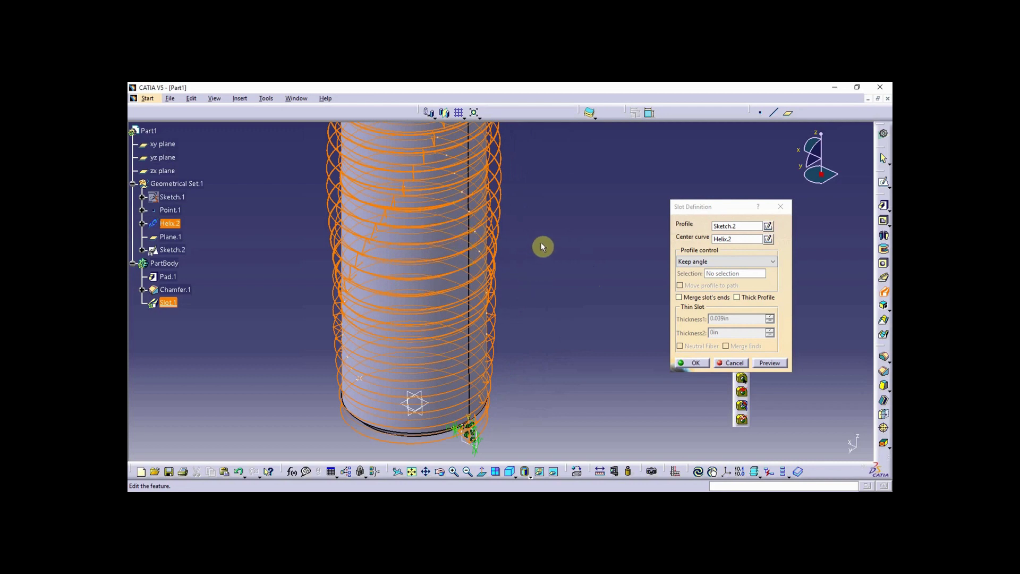
Preview the Sketch.2 slot along Helix.2 and check it coils around the full cylinder.
middle_click_drag(541, 243, 532, 276)
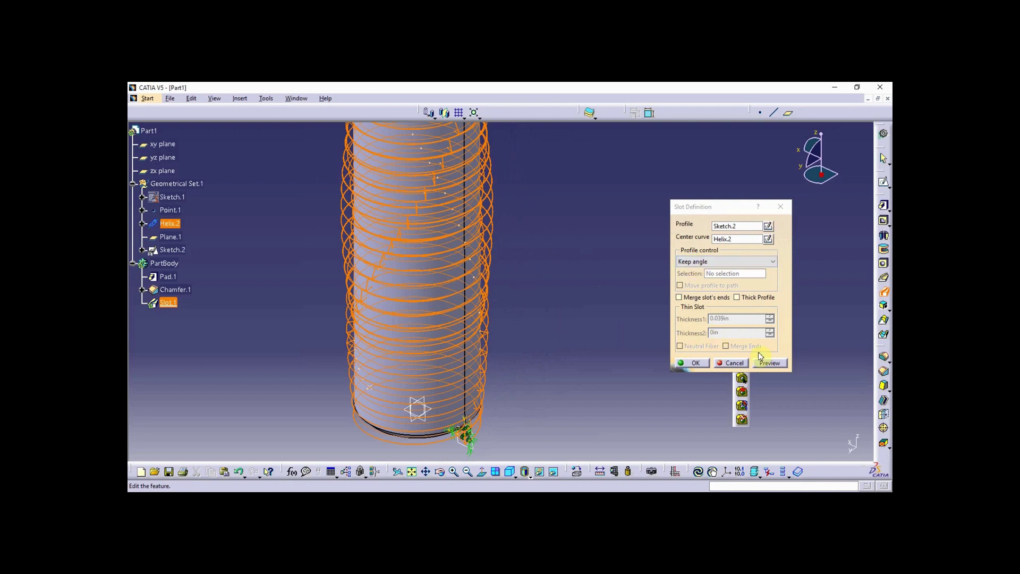
left_click(773, 363)
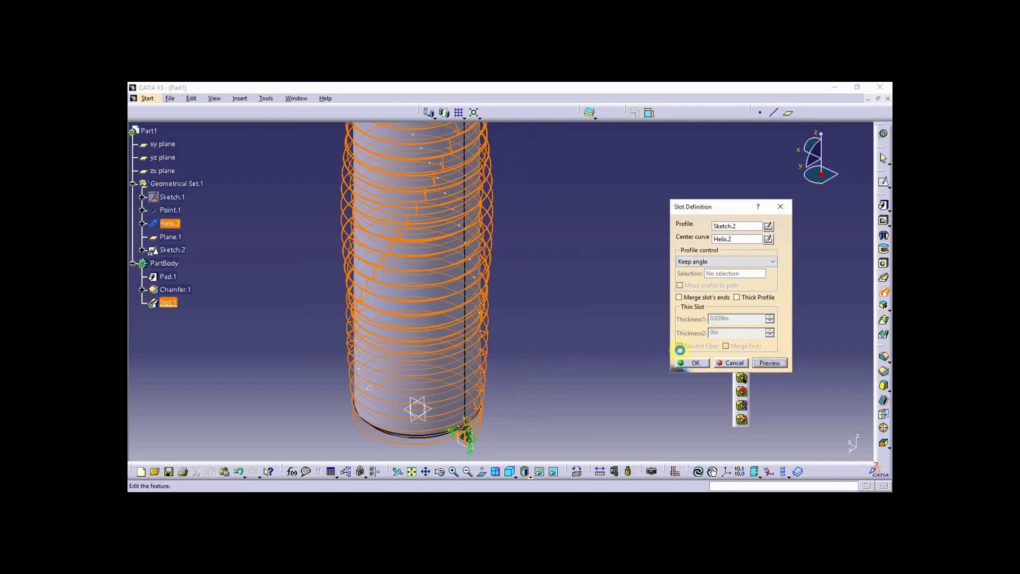
middle_click_drag(499, 344, 471, 355)
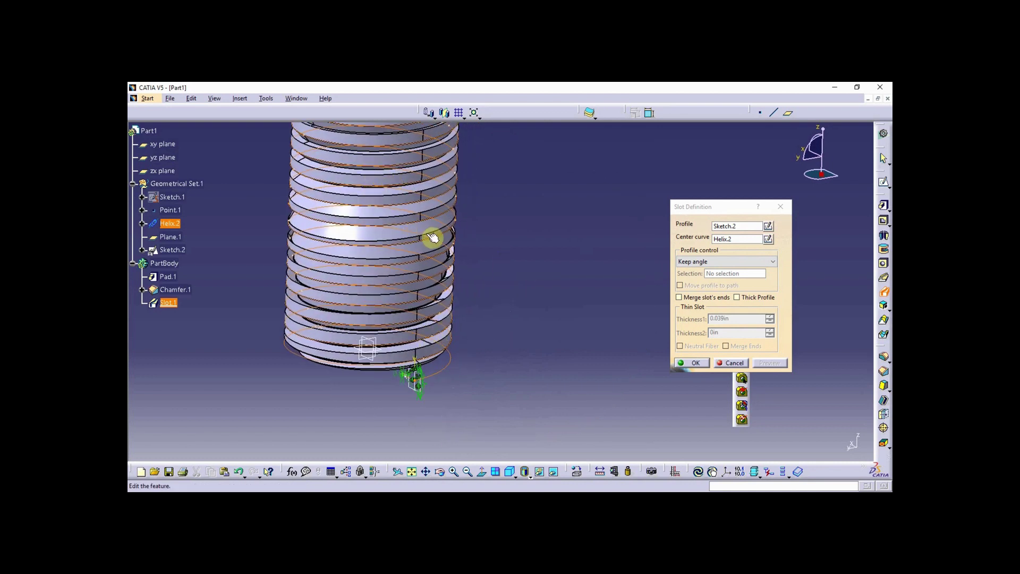
middle_click_drag(433, 234, 531, 301)
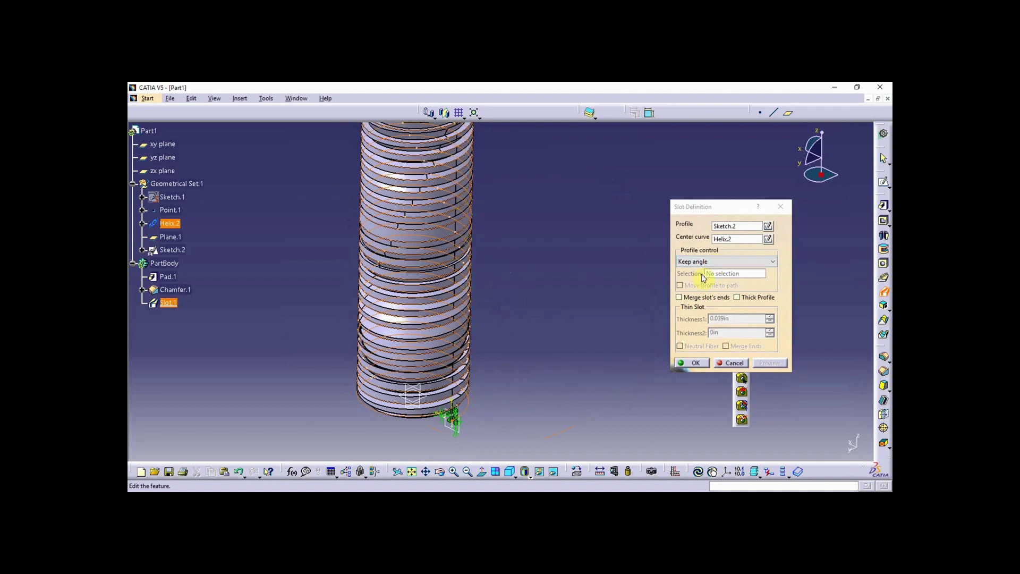
Set the slot profile control to Pulling direction along the Z Axis and re-preview the thread grooves.
left_click(713, 264)
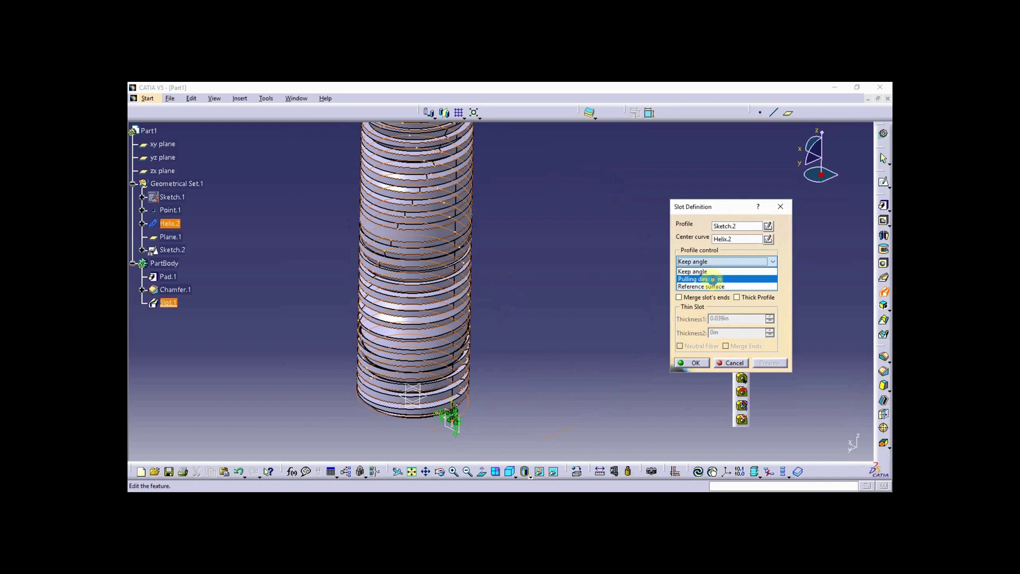
left_click(711, 279)
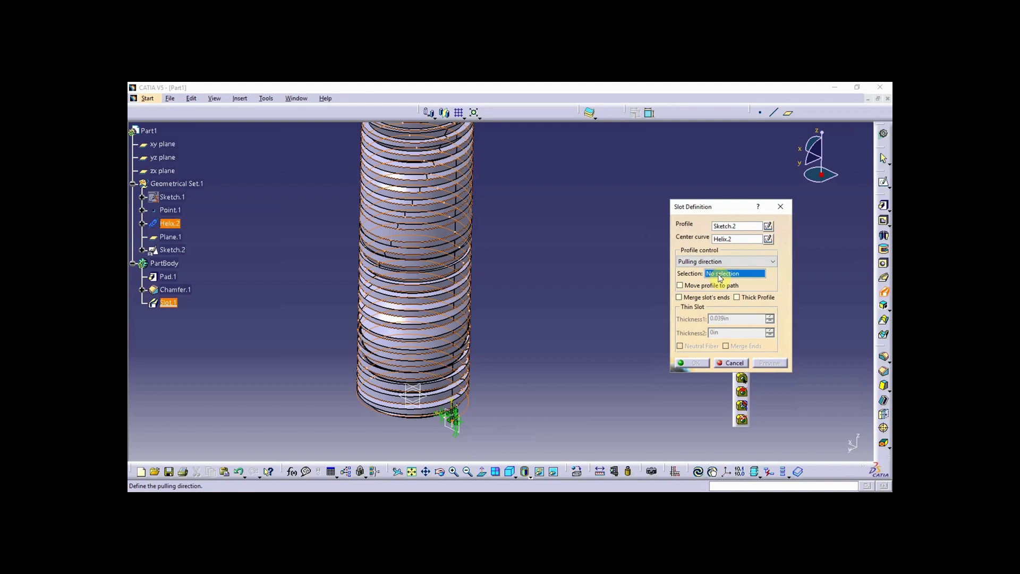
right_click(720, 277)
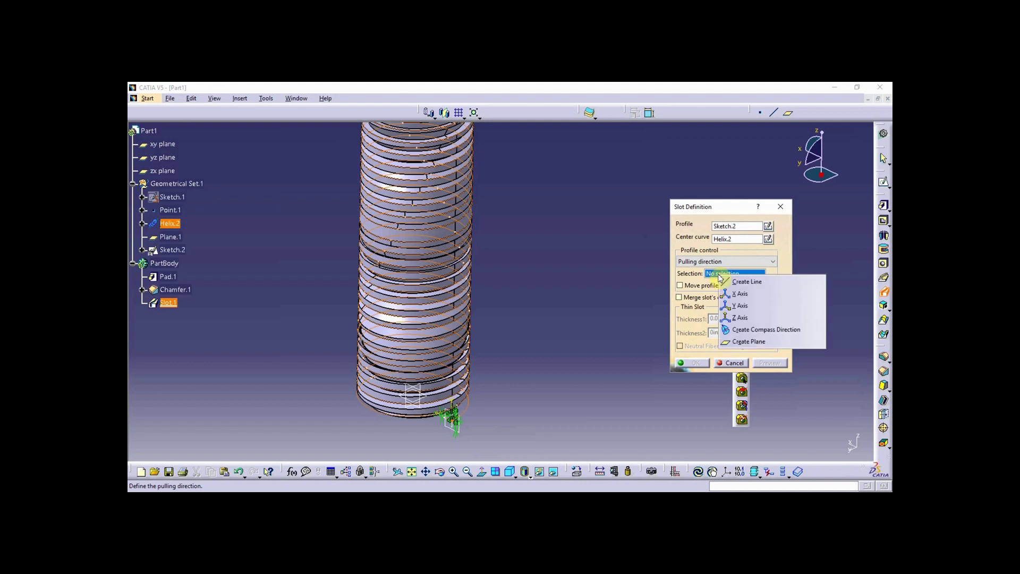
left_click(750, 318)
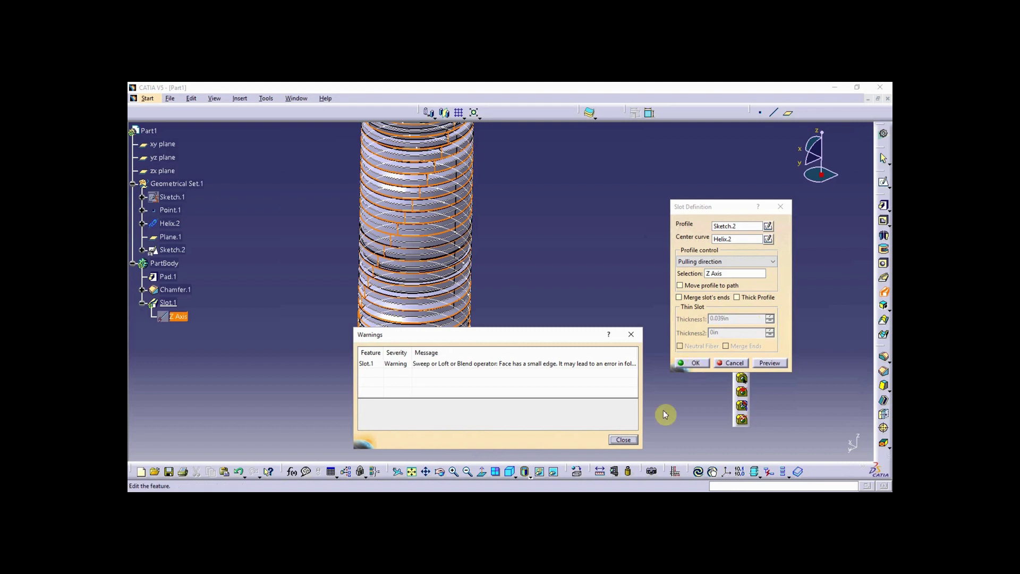
left_click(622, 440)
left_click(770, 364)
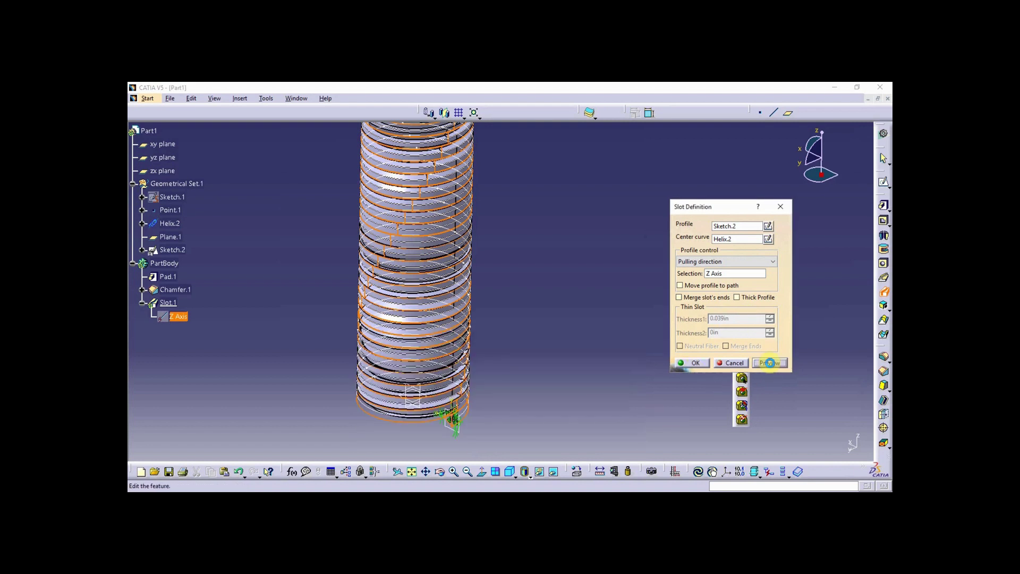
middle_click_drag(578, 323, 583, 266)
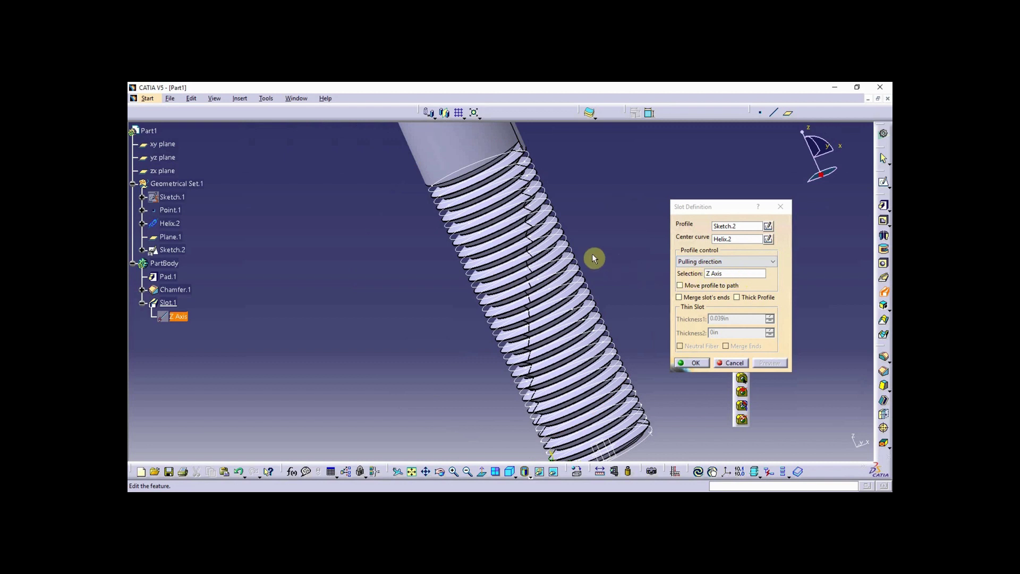
Confirm Slot.1 so it cuts the helical thread grooves into the cylinder.
left_click(694, 363)
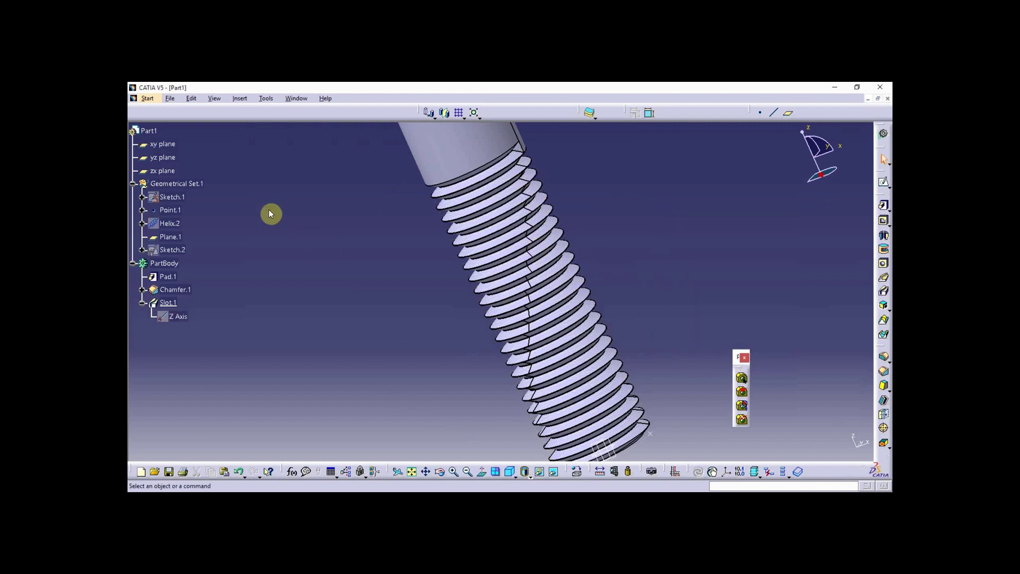